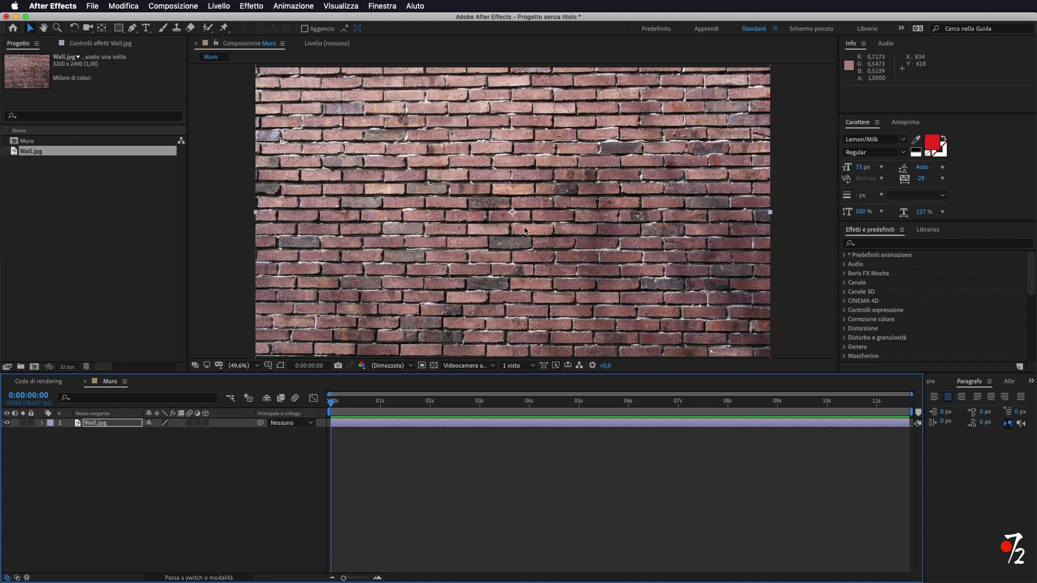
Step: Search 'esplo' and drag Simulazione > Esplosione onto the Wall.jpg brick wall in the viewer
click(872, 244)
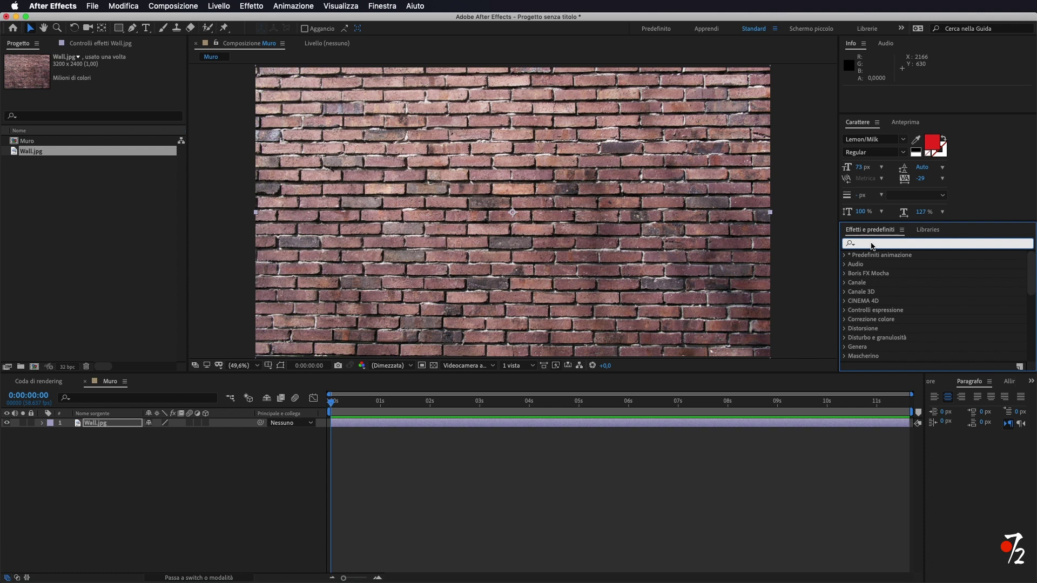
text(esplo)
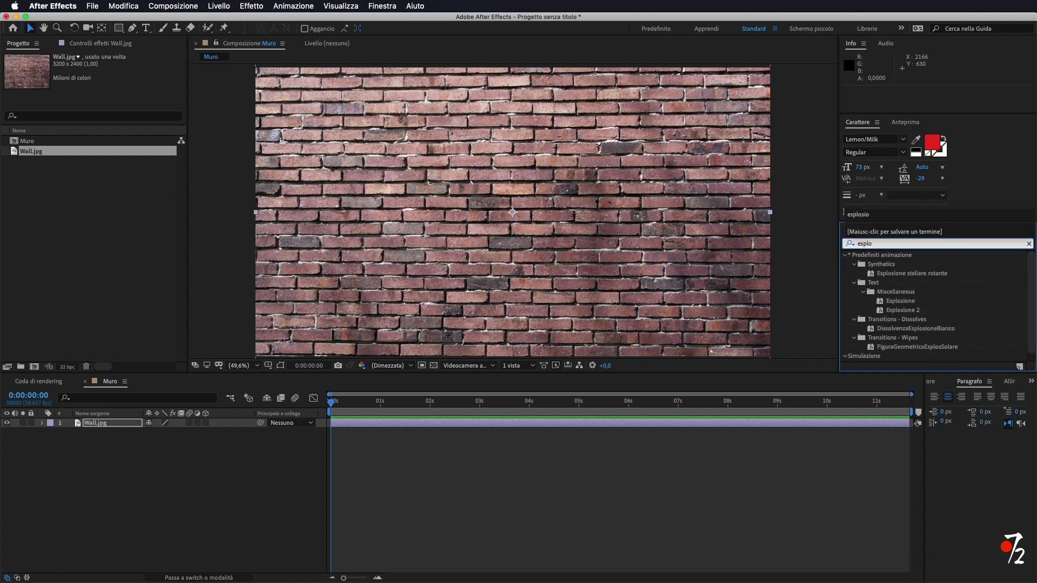
scroll(923, 317, down, 1)
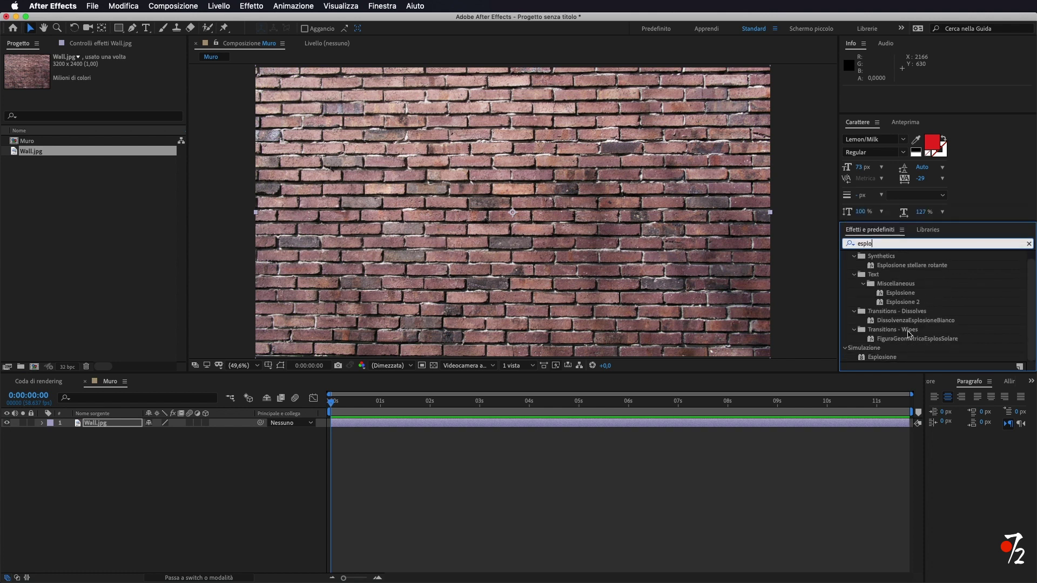
click(879, 359)
drag(881, 360, 437, 269)
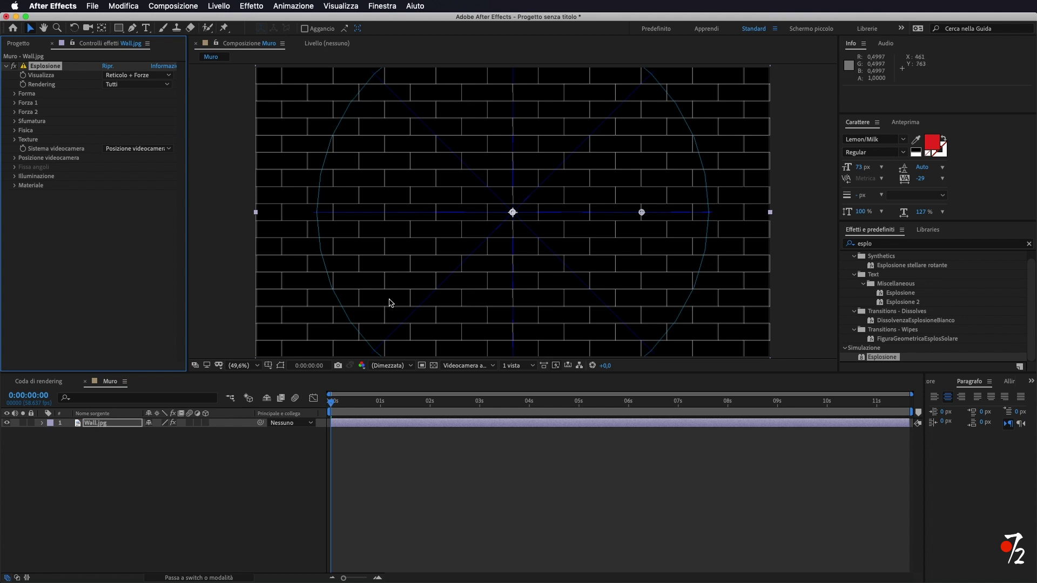
Step: Scrub through the first frames of the wireframe explosion, return to frame 0, and open Visualizza
mouse_move(333, 403)
mouse_down()
mouse_move(348, 404)
mouse_move(321, 402)
mouse_up()
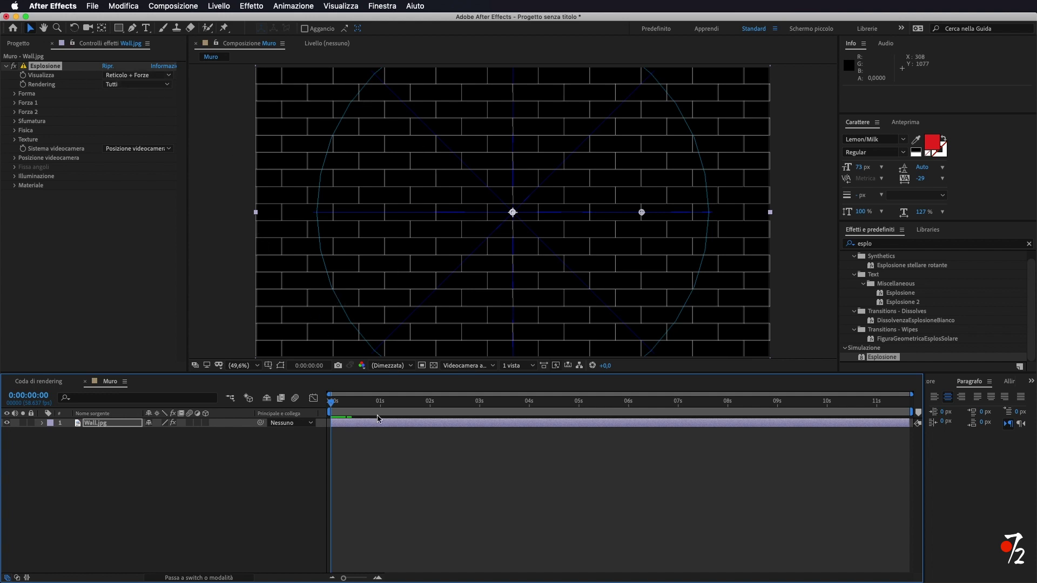
drag(330, 404, 338, 402)
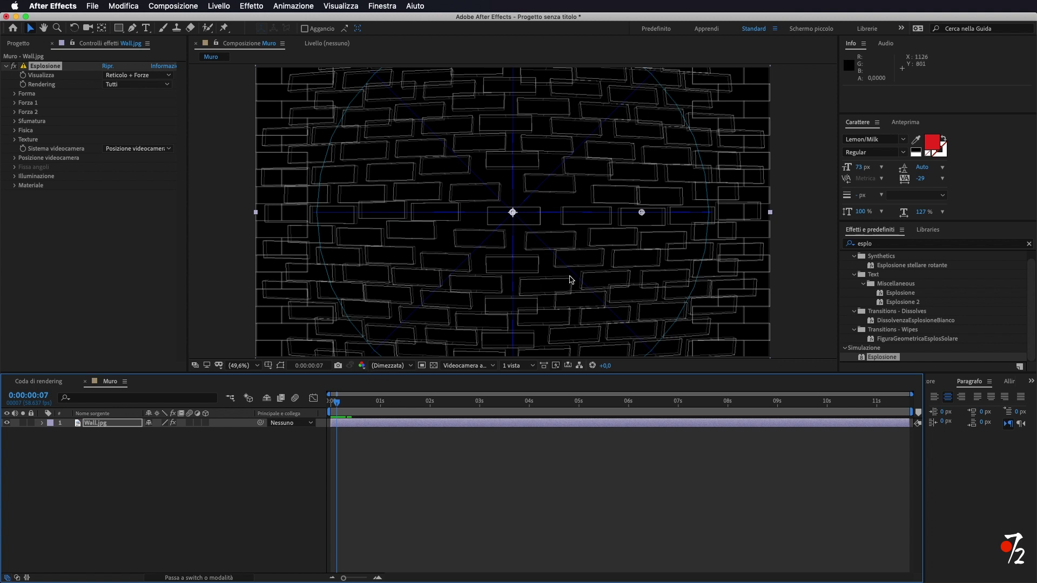
drag(337, 406, 319, 408)
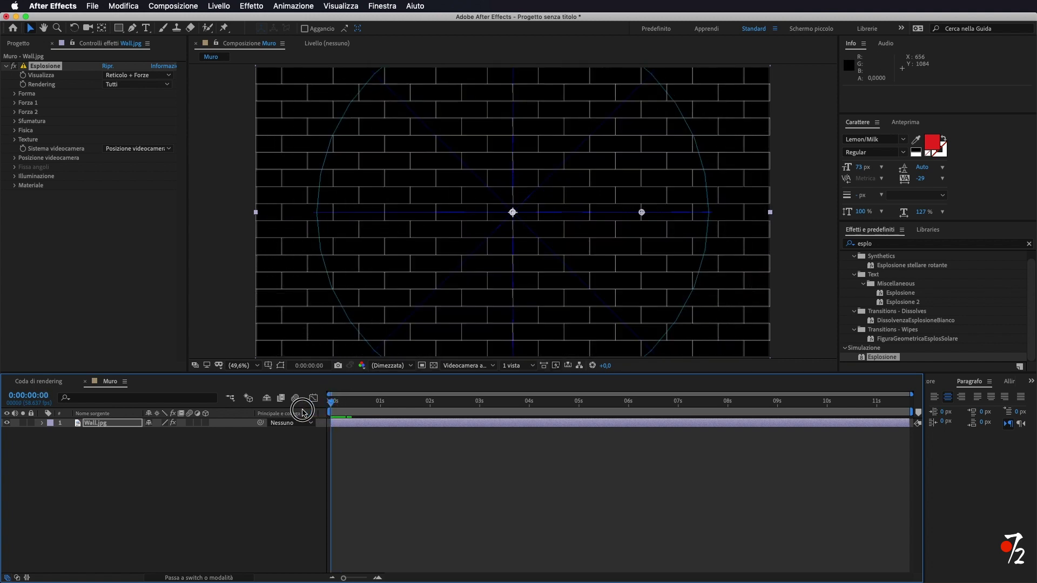
click(152, 74)
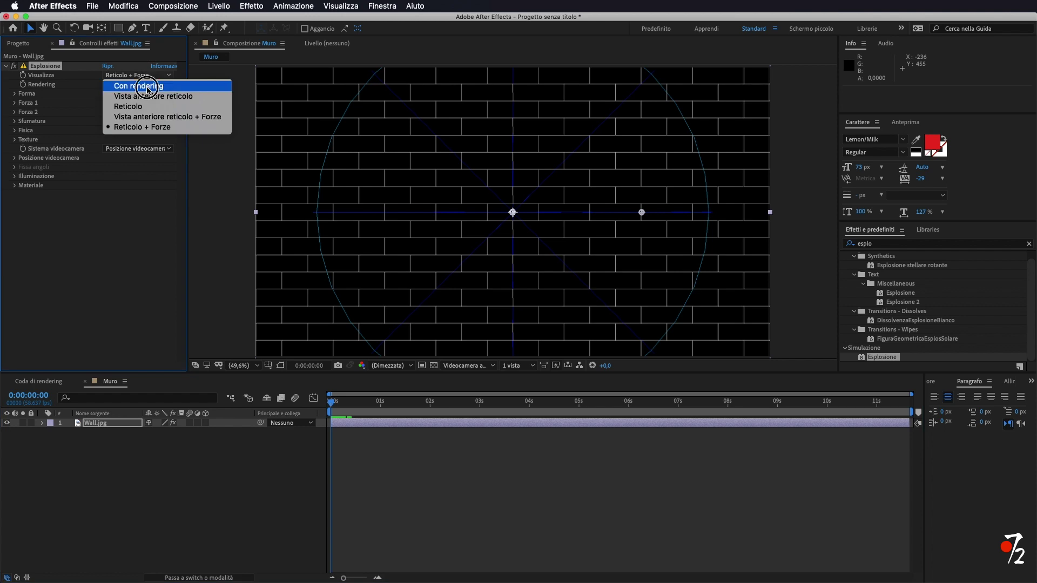
Step: Set Visualizza to Con rendering and scrub to watch the textured bricks fly apart
click(138, 86)
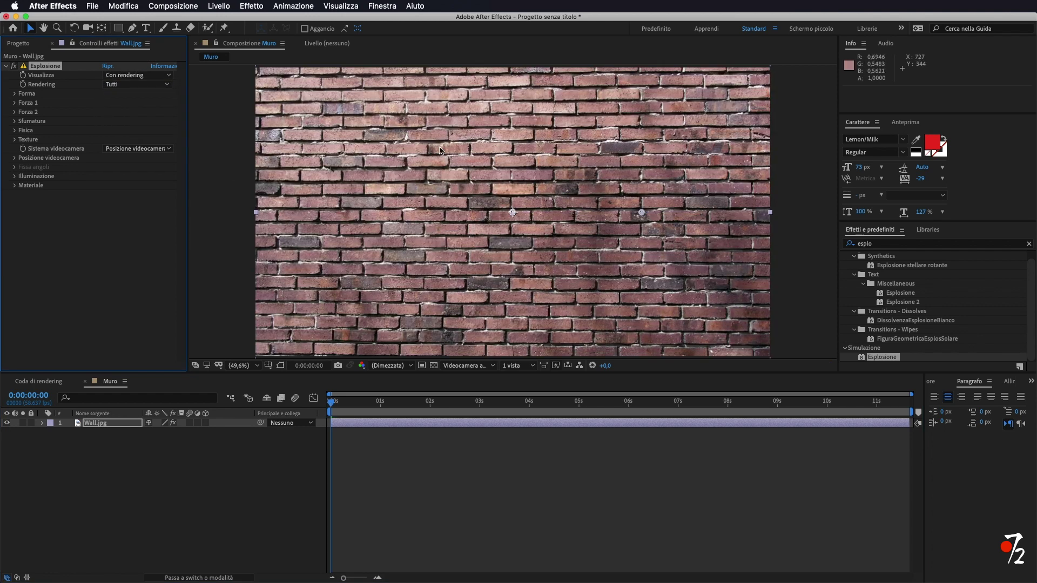
drag(332, 407, 344, 409)
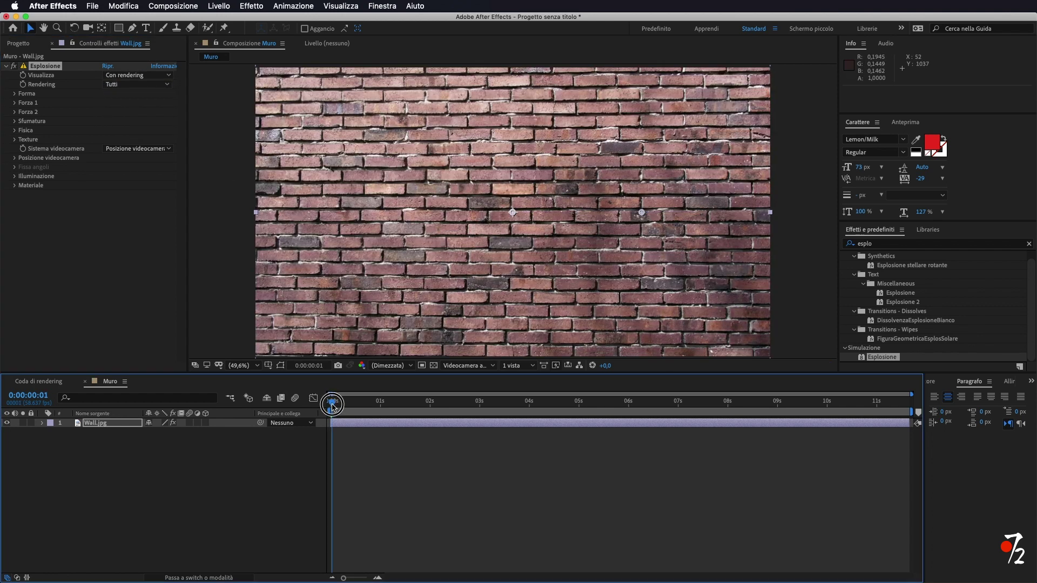
drag(344, 409, 338, 409)
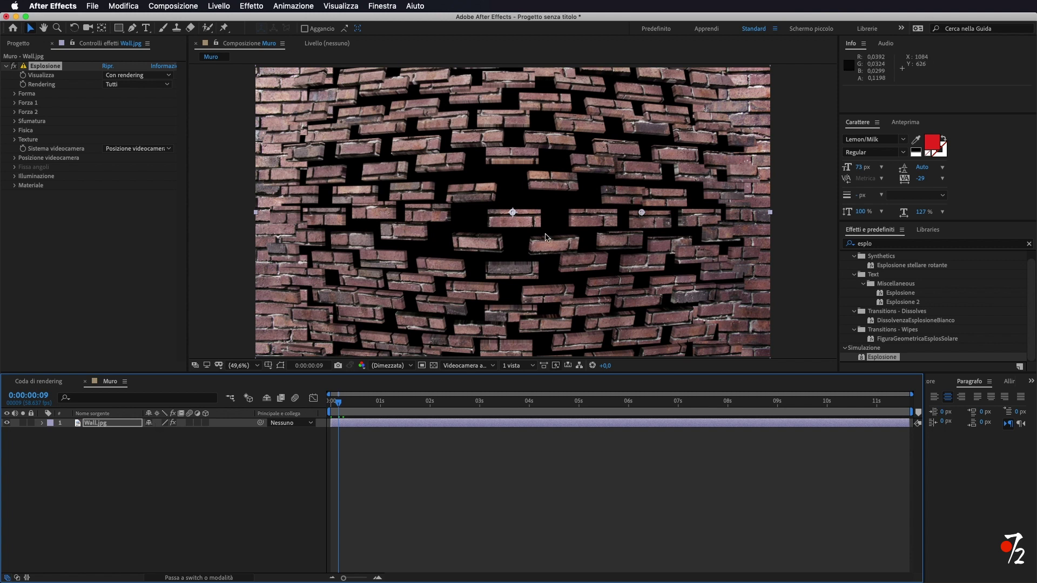
drag(331, 404, 380, 407)
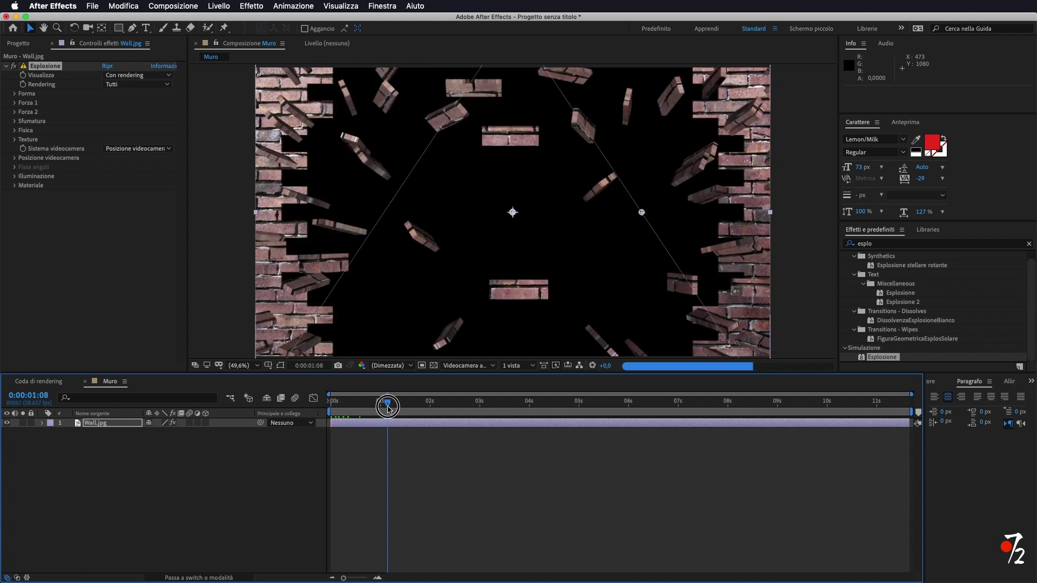
drag(380, 407, 330, 410)
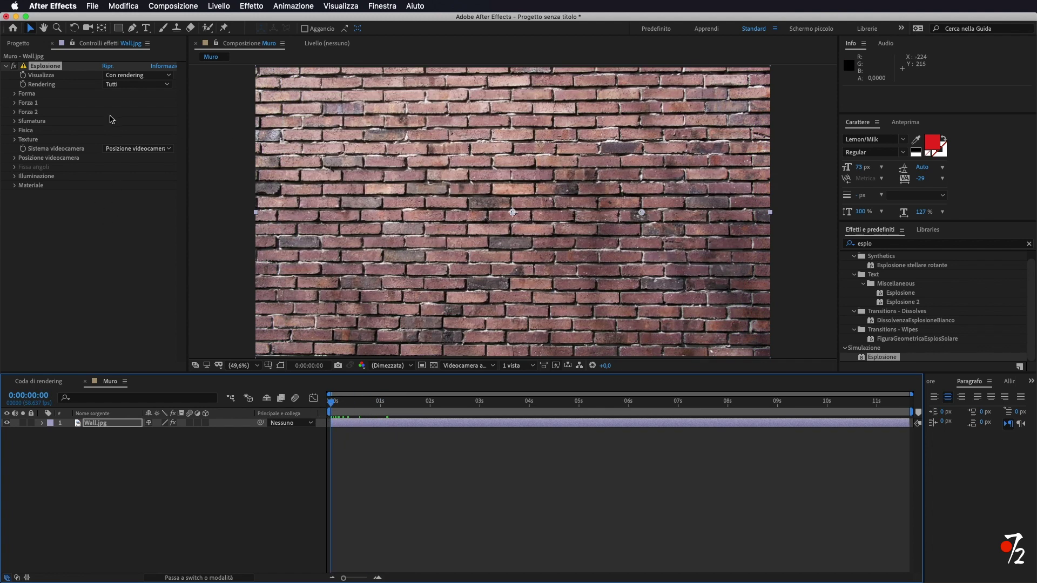
click(15, 94)
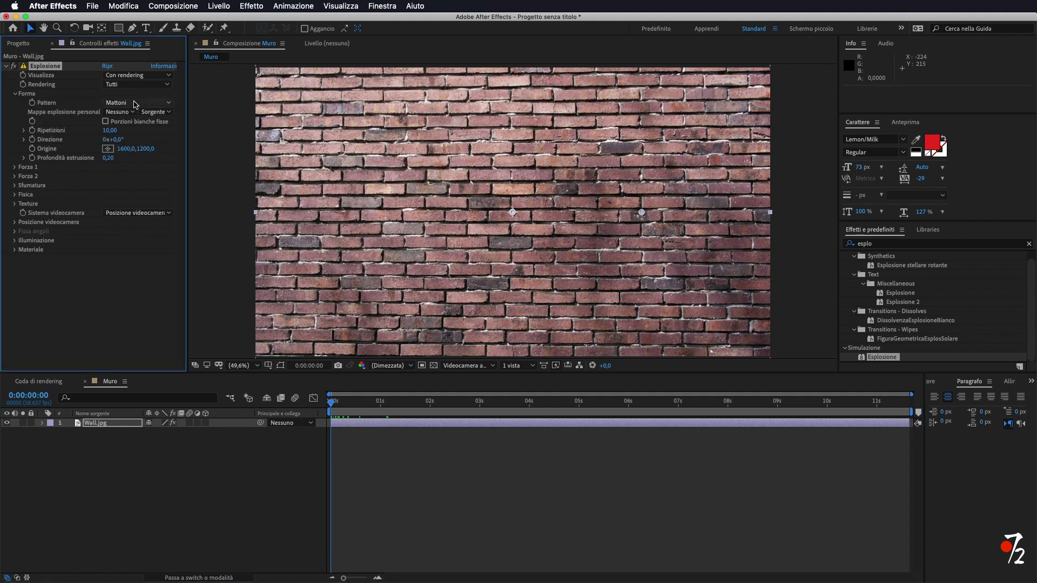
Step: At frame 12, try the Greca, Chevron and Mezzelune patterns, then restore Mattoni
drag(331, 404, 341, 403)
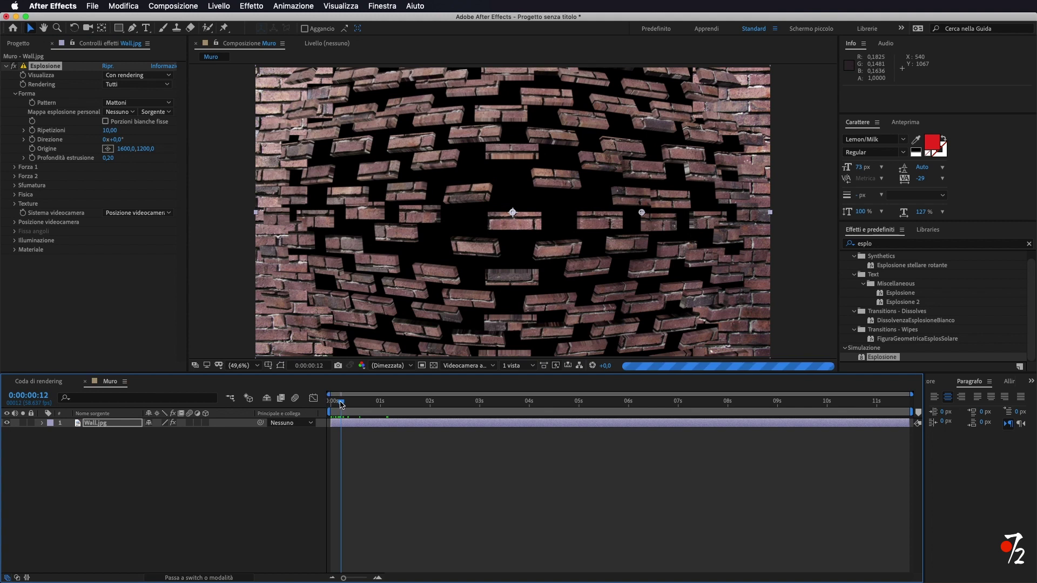
click(151, 104)
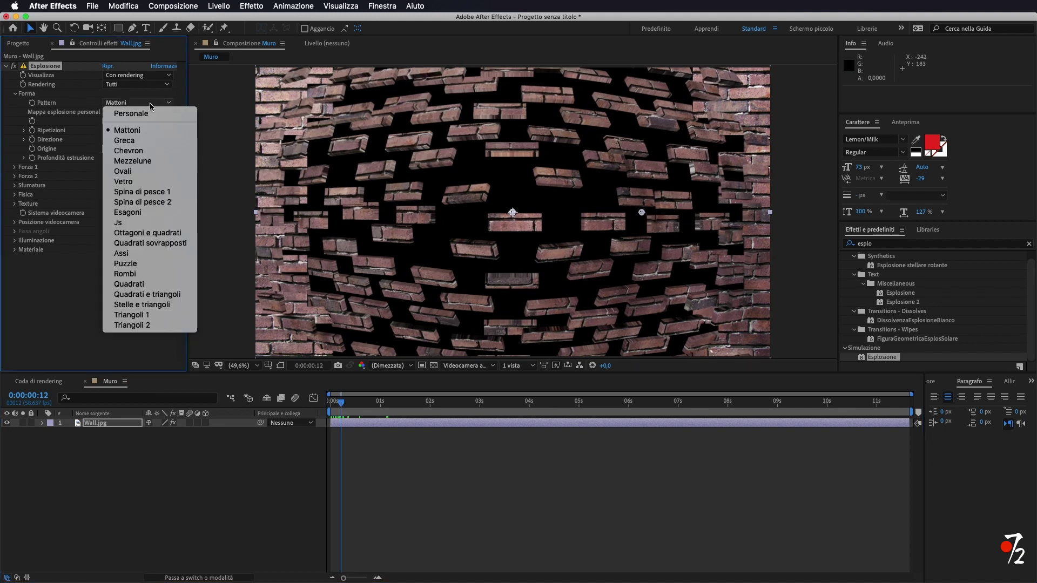
click(151, 141)
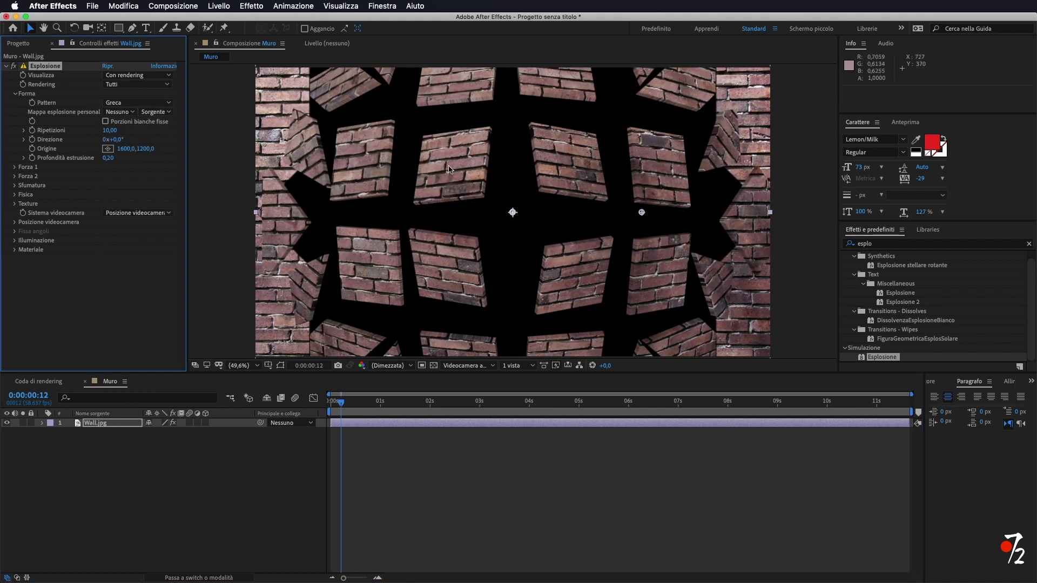
click(137, 103)
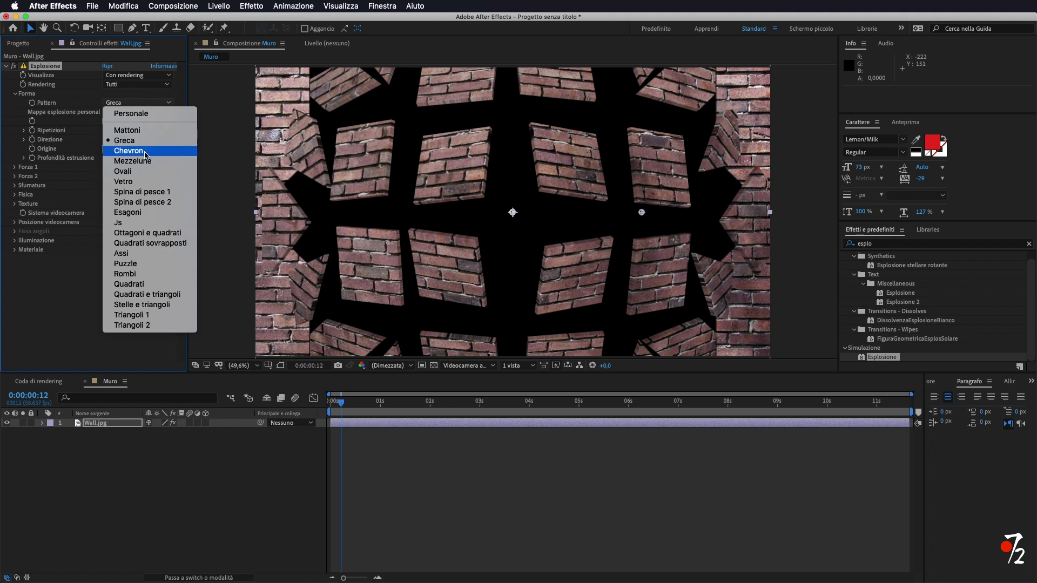
click(144, 151)
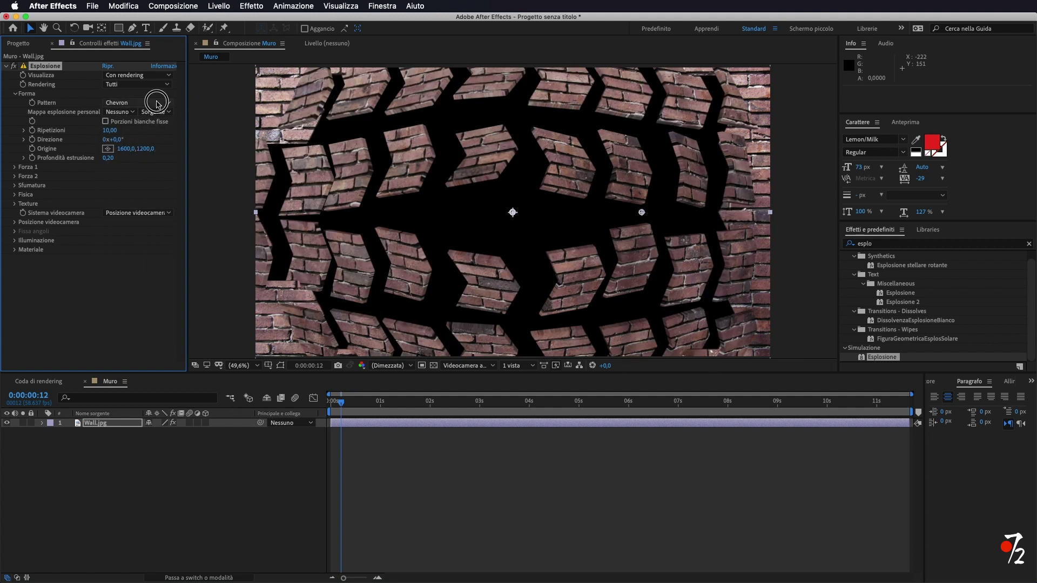
click(139, 103)
click(135, 165)
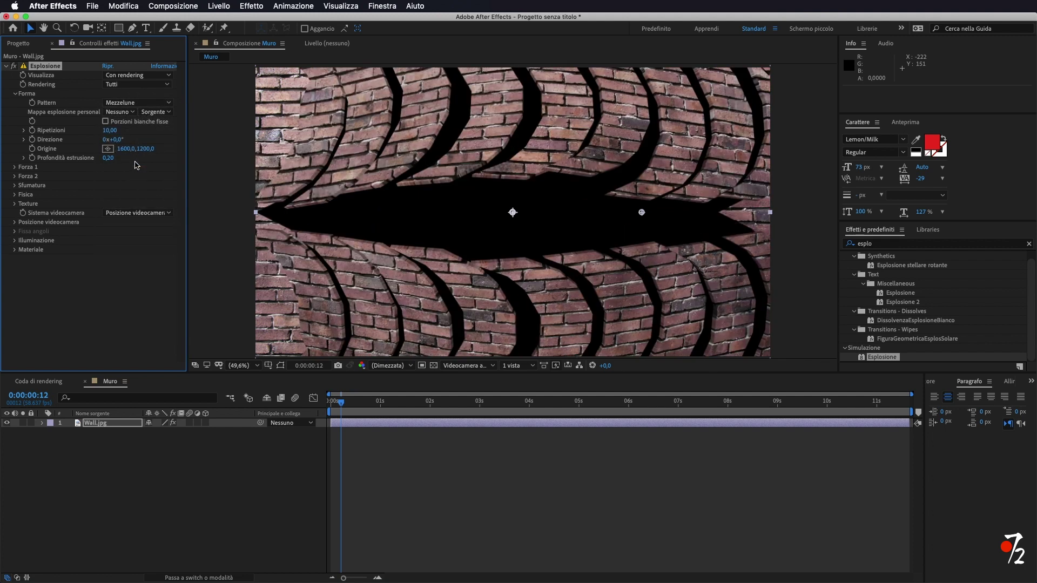
drag(343, 404, 336, 405)
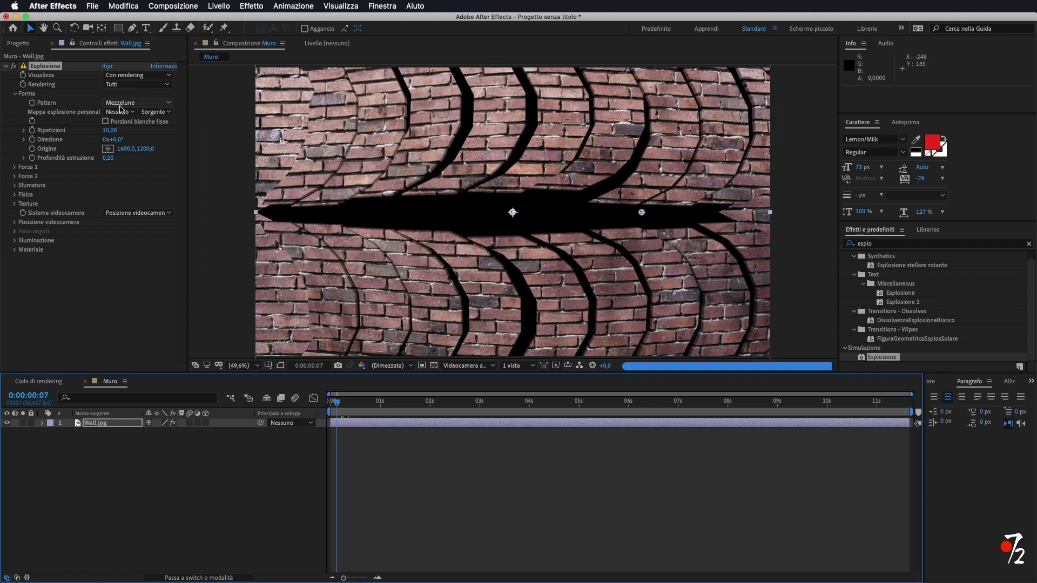
click(153, 105)
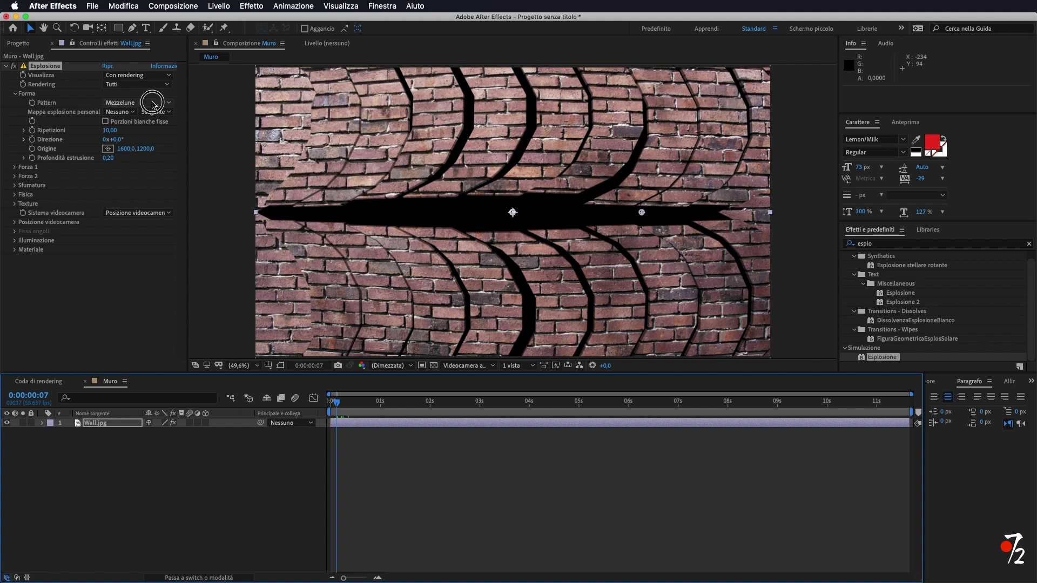
click(137, 135)
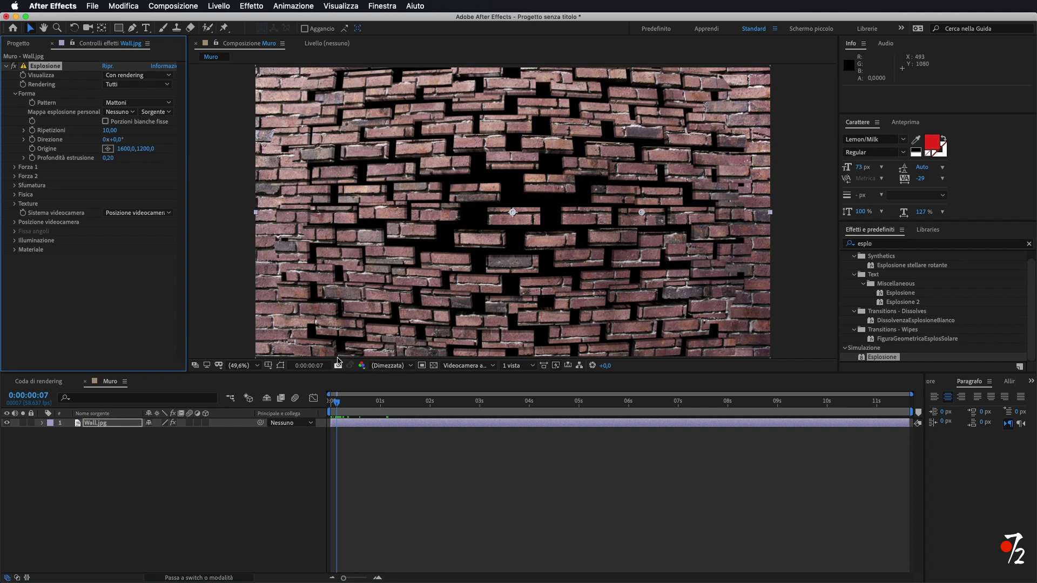
Step: Increase Ripetizioni past 16,30 for smaller bricks and preview the denser explosion
drag(110, 131, 135, 129)
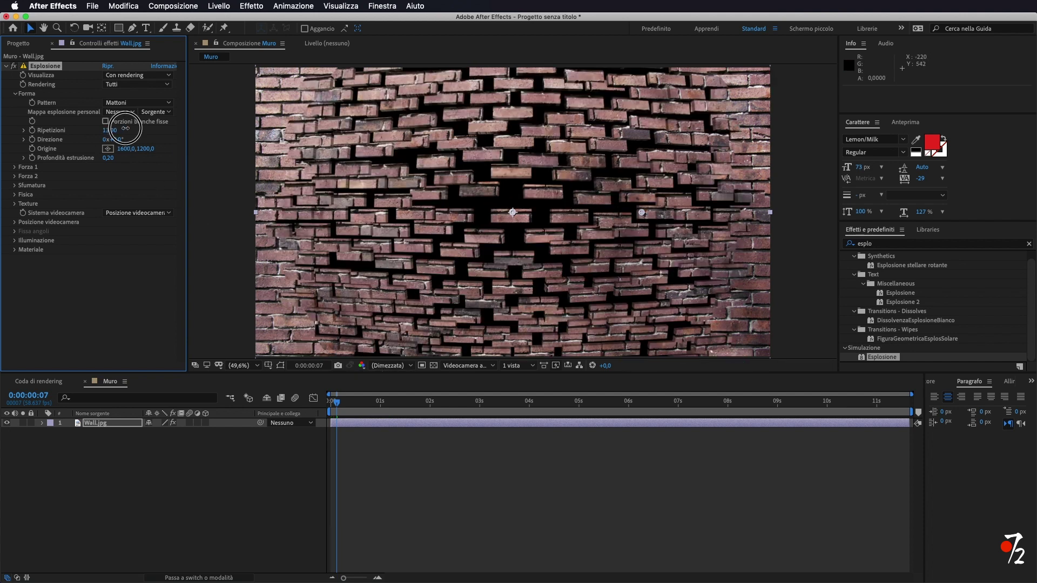
drag(135, 128, 146, 125)
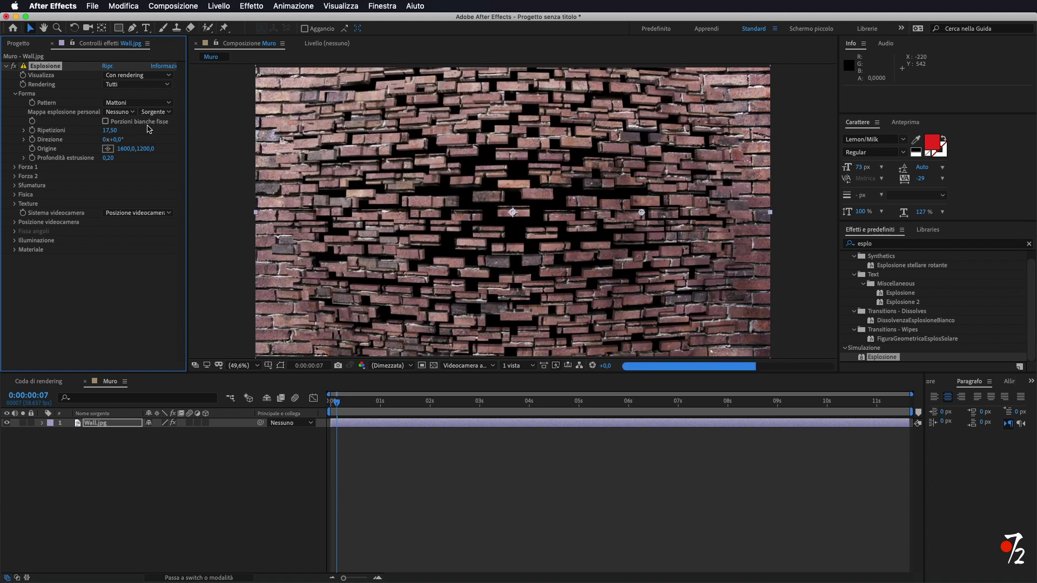
drag(334, 406, 338, 405)
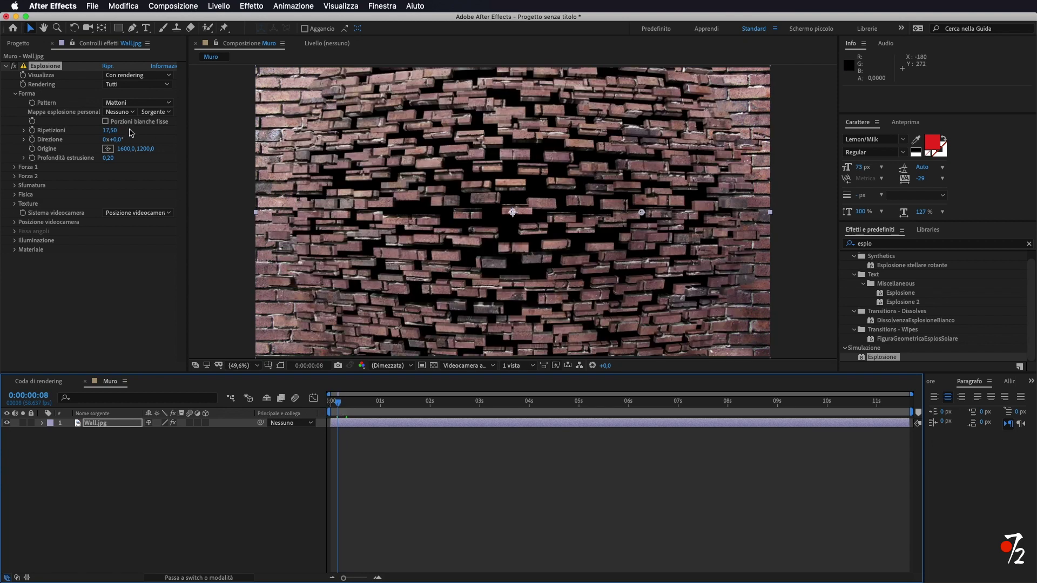
Step: Test Direzione angles around 55° and 13°, then set the direction back to 0°
drag(118, 141, 154, 142)
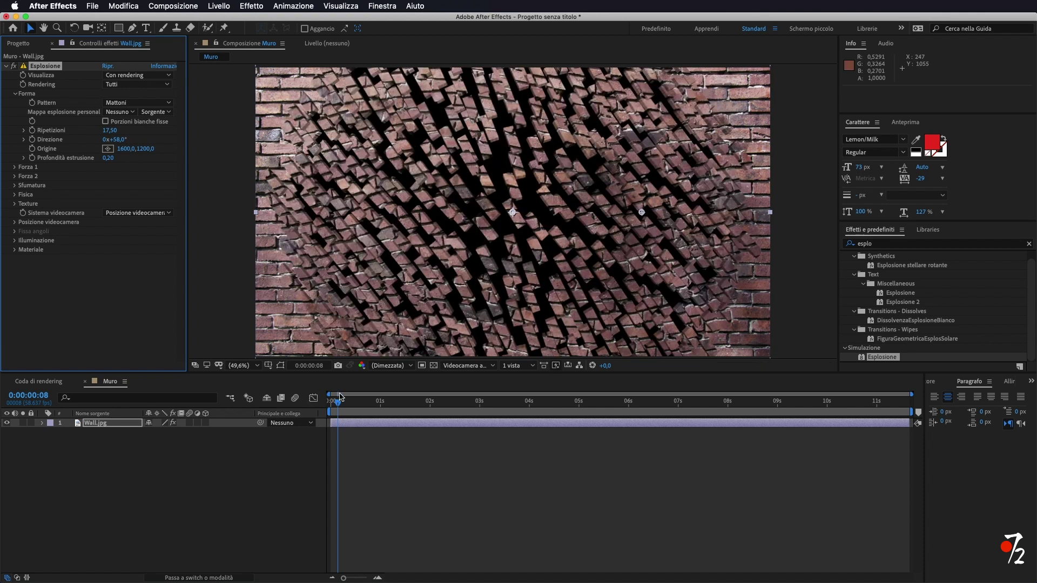
mouse_move(339, 406)
mouse_down()
mouse_move(352, 408)
mouse_move(337, 408)
mouse_up()
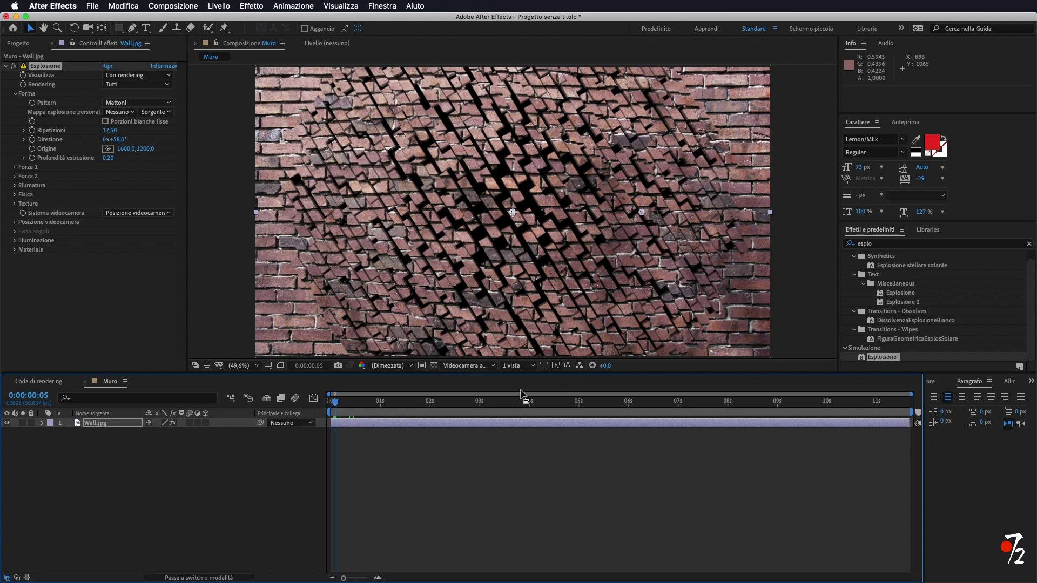
click(118, 141)
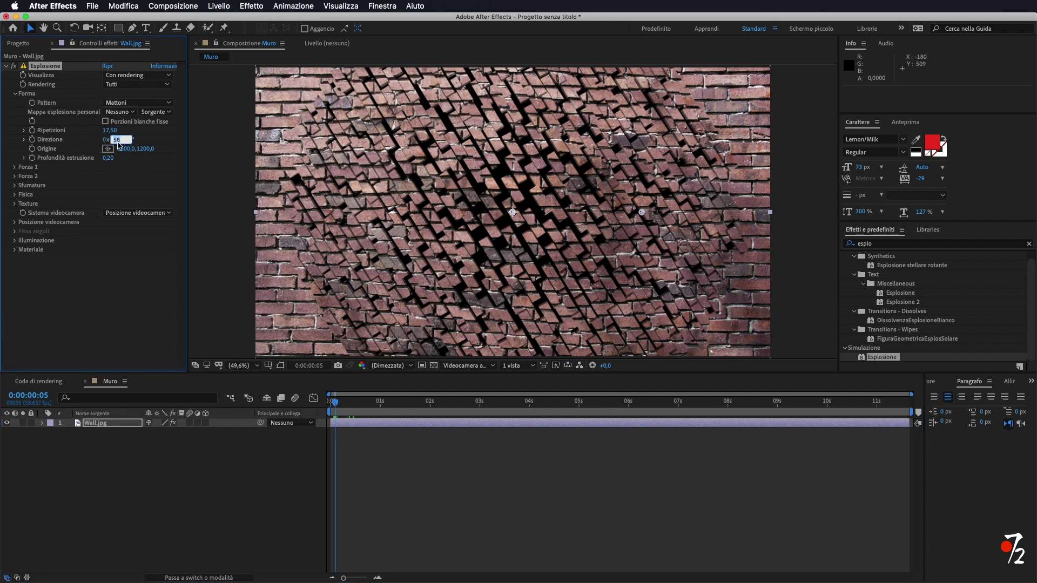
text(0)
key(Return)
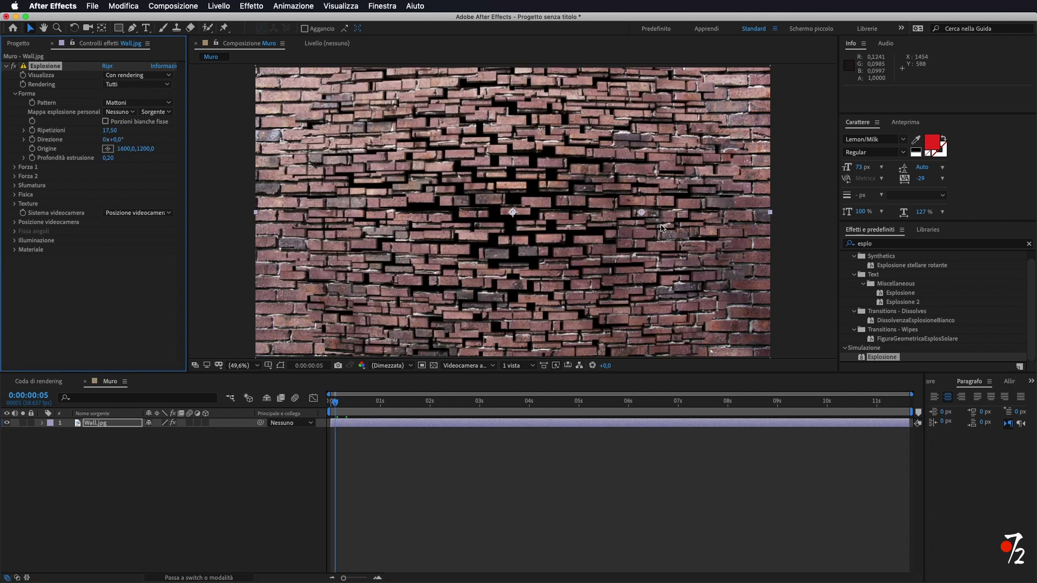
drag(118, 140, 124, 141)
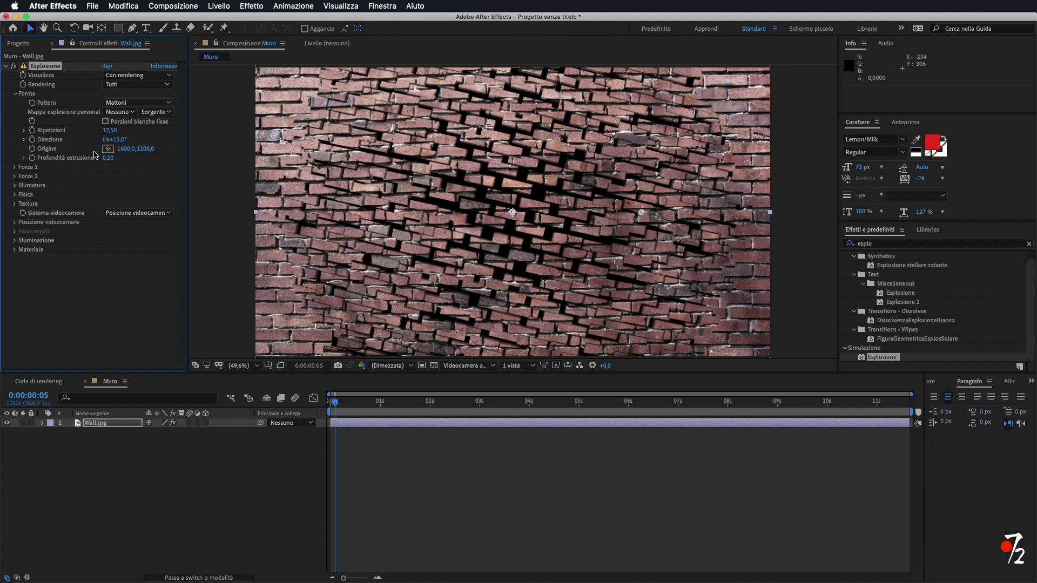
click(119, 140)
text(0)
key(Return)
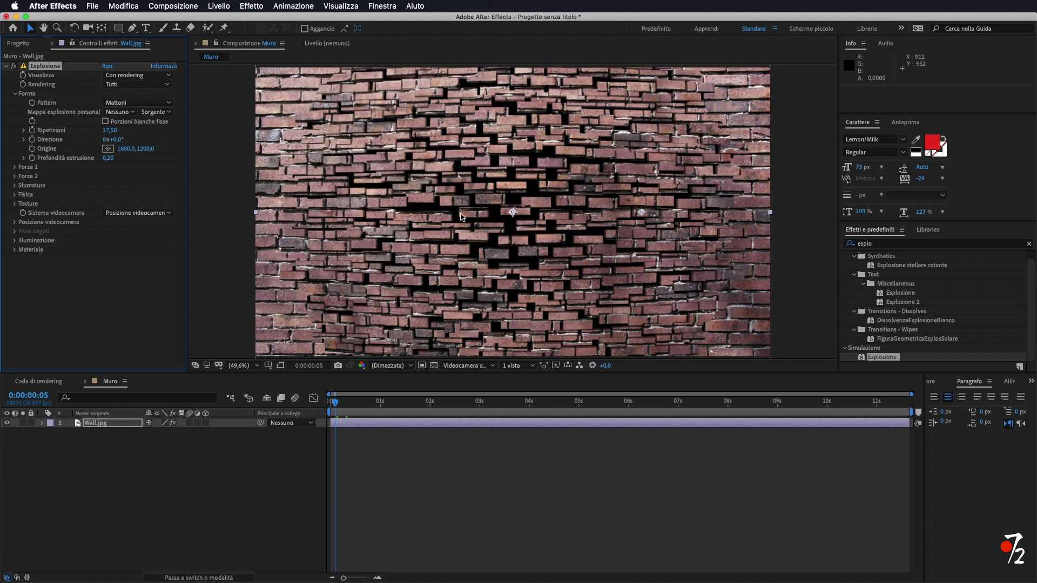
Step: Move the explosion origin left to 2003,0,1200,0 and advance to frame 11
mouse_move(88, 150)
mouse_down()
mouse_move(2, 152)
mouse_move(461, 192)
mouse_up()
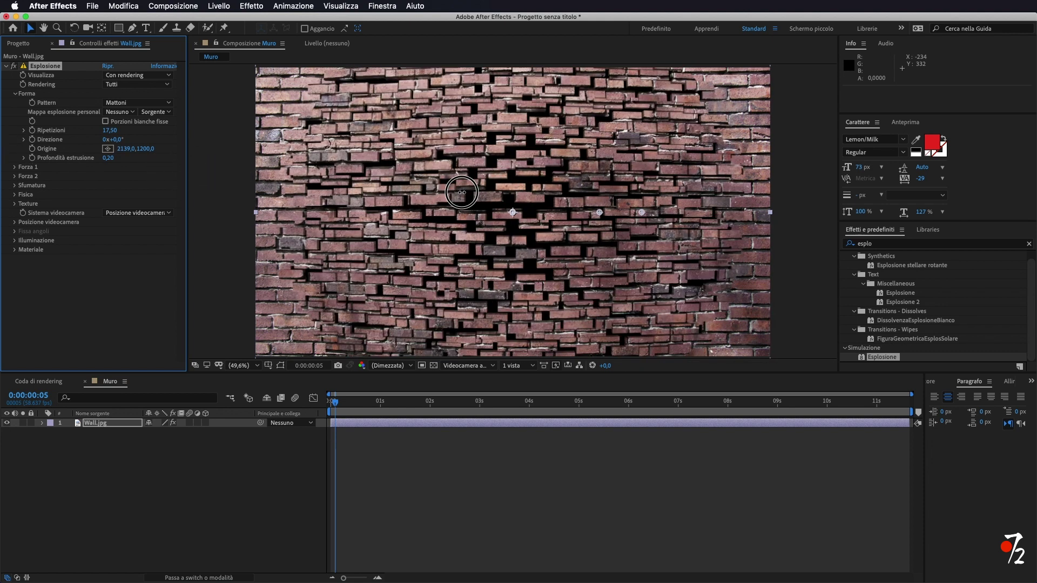
drag(461, 192, 389, 193)
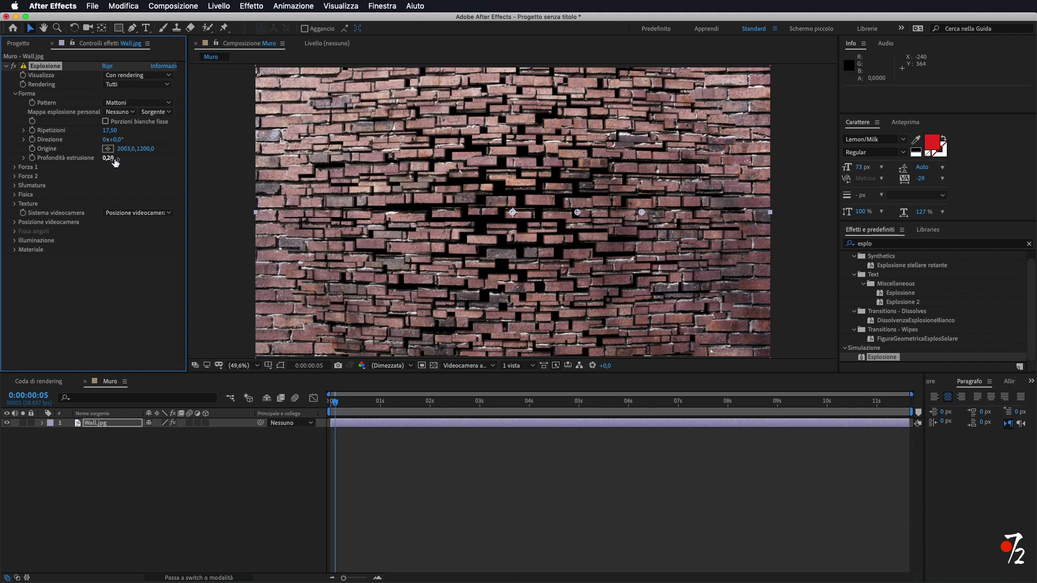
drag(335, 404, 341, 407)
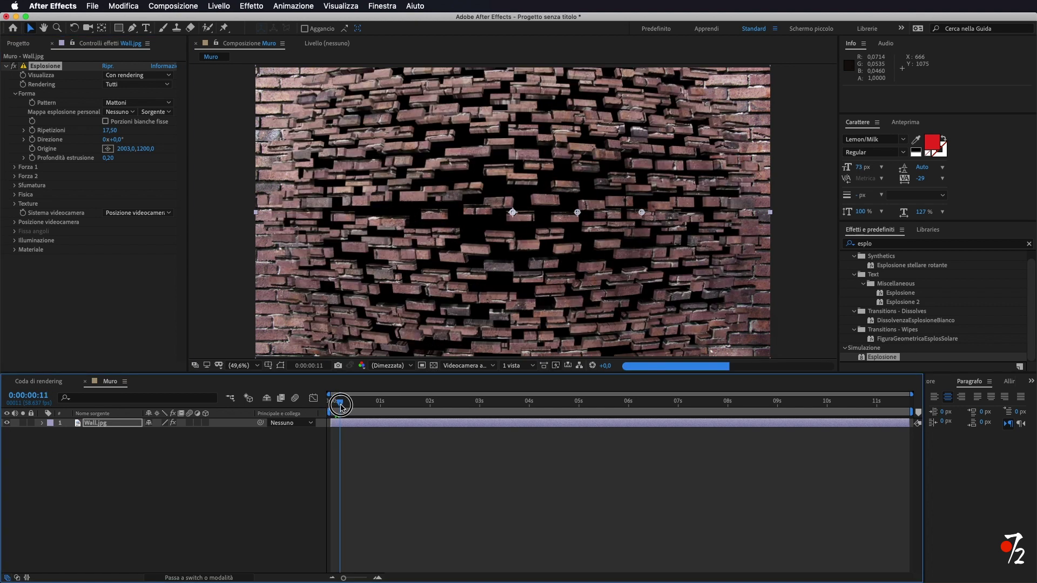
Step: Adjust the brick extrusion depth, settling at about 0,32
drag(108, 159, 121, 158)
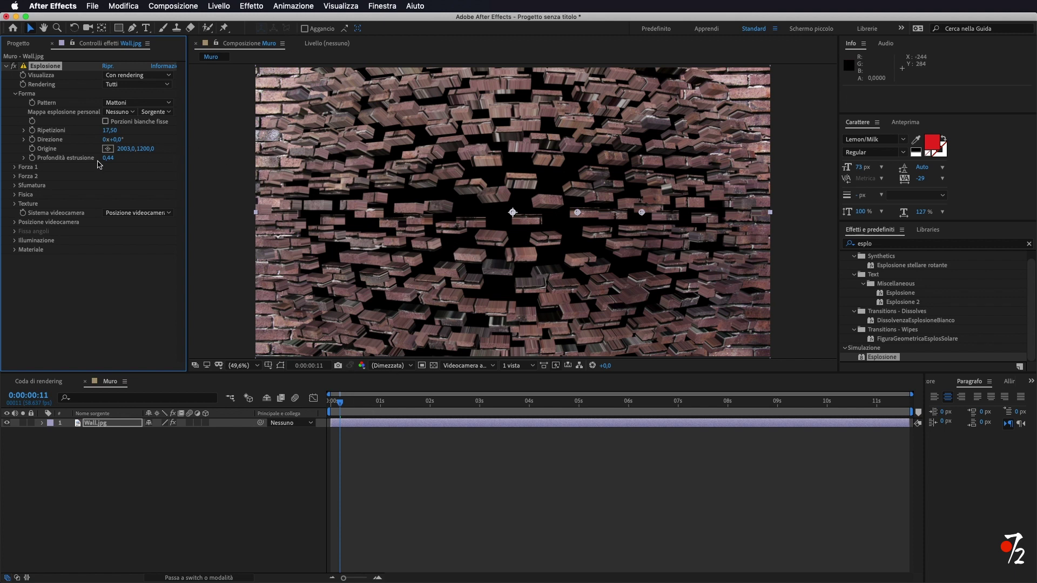
drag(108, 160, 137, 158)
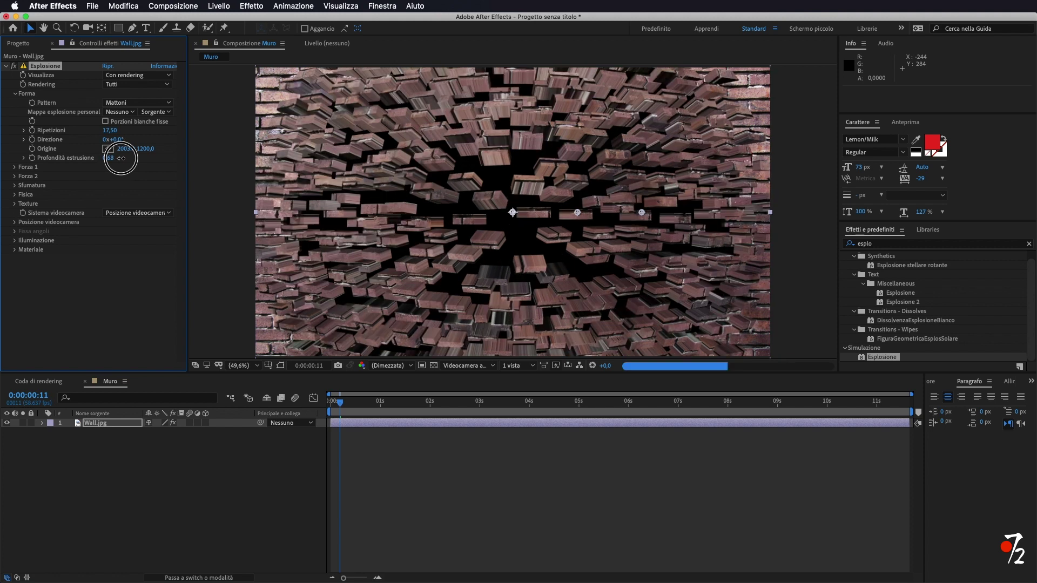
drag(137, 158, 104, 160)
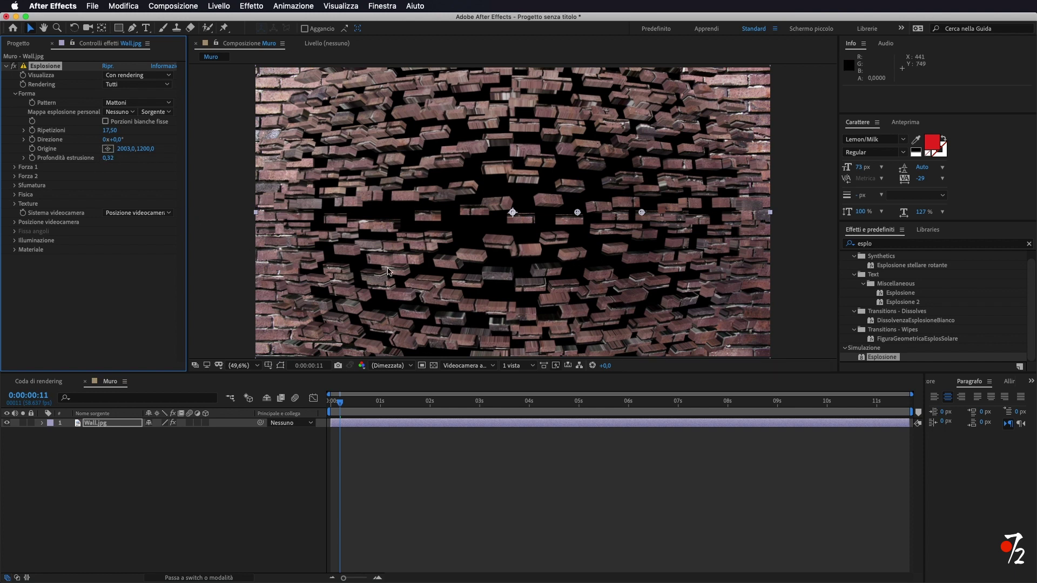
click(15, 167)
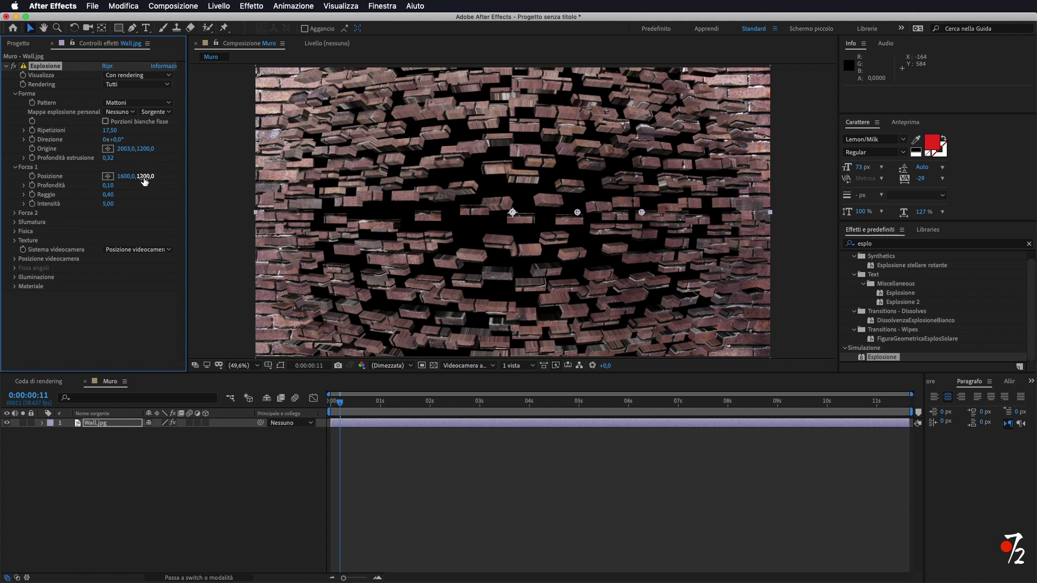
Step: Move Forza 1 to 1625,0,1253,0 and lower its depth to 0,25
mouse_move(148, 180)
mouse_down()
mouse_move(270, 175)
mouse_move(178, 175)
mouse_up()
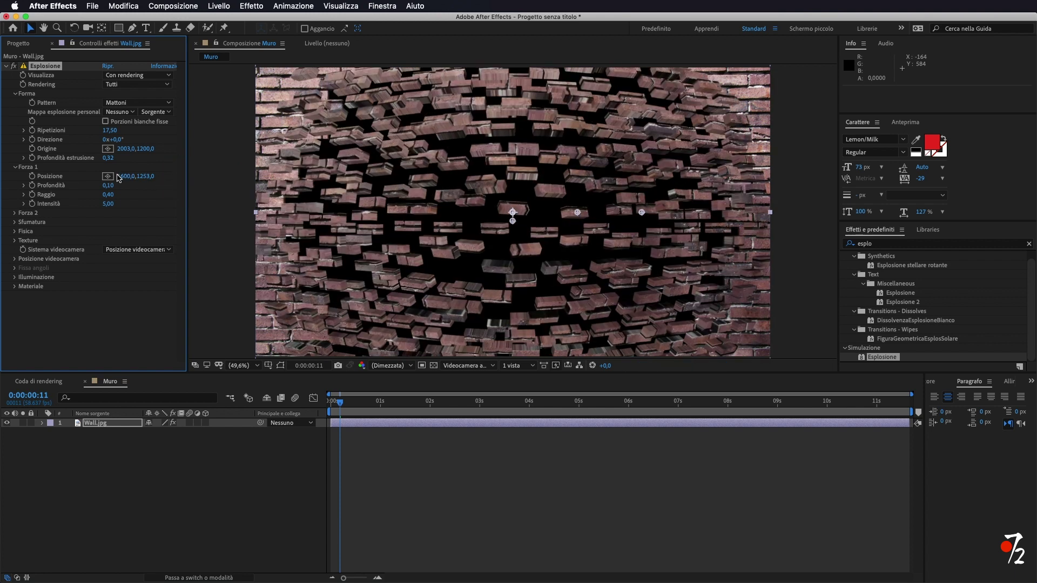
mouse_move(14, 177)
mouse_down()
mouse_move(3, 173)
mouse_move(711, 196)
mouse_move(143, 150)
mouse_move(212, 289)
mouse_up()
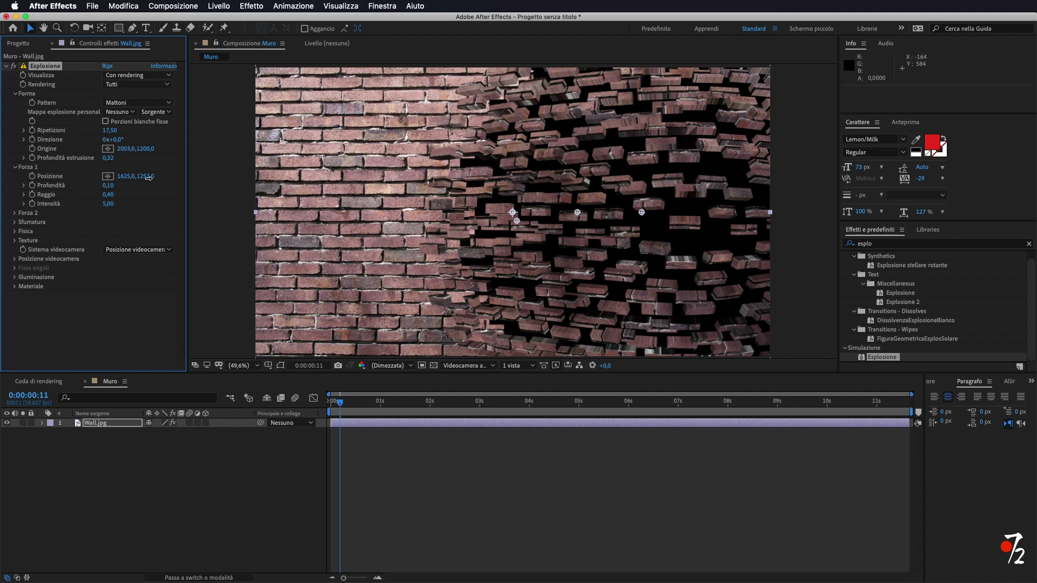
drag(108, 186, 102, 186)
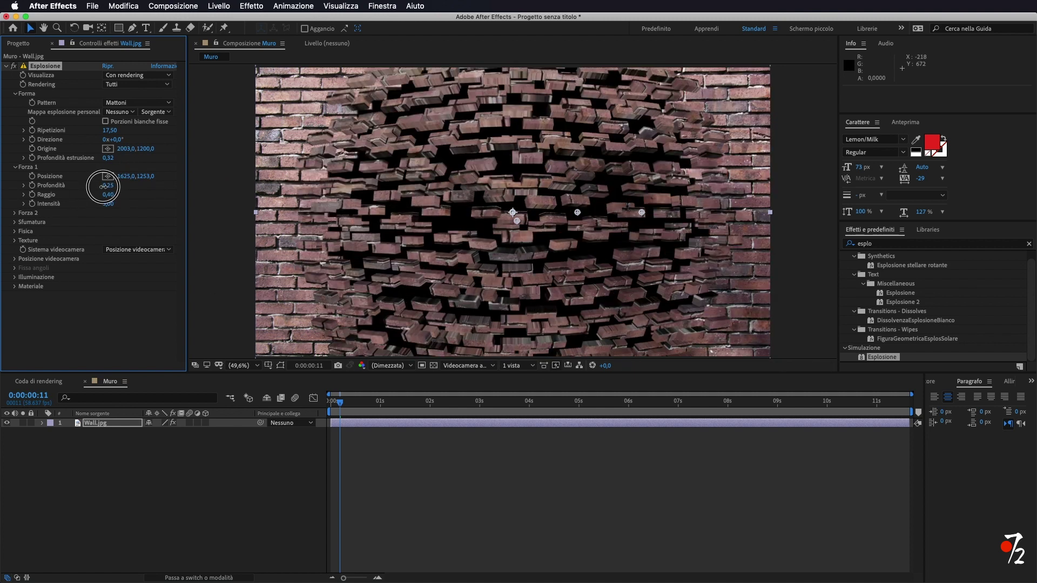
drag(339, 412, 353, 405)
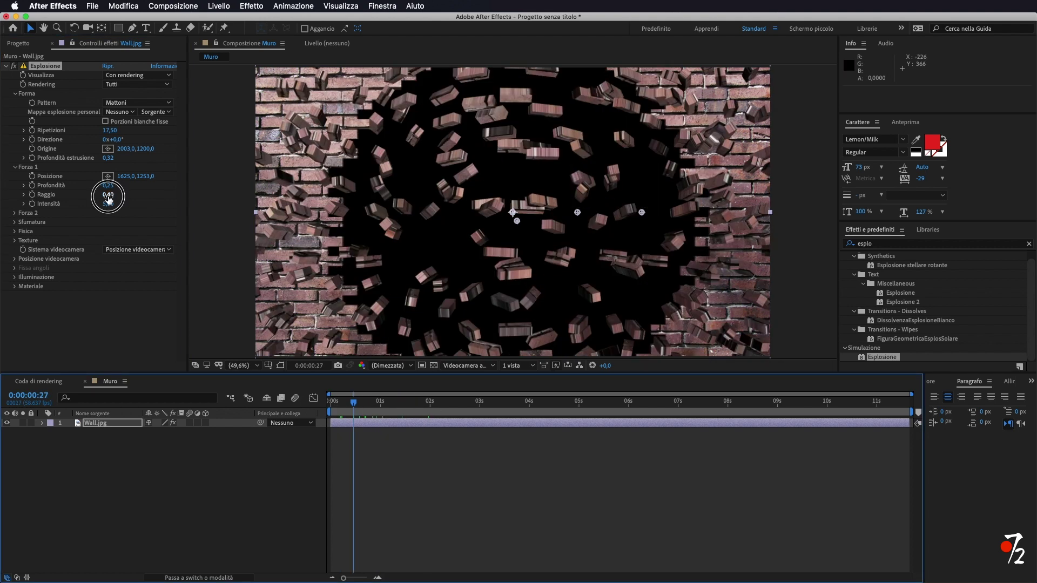
Step: Tune the Forza 1 radius down to 0,32 and check a later frame
drag(108, 198, 122, 197)
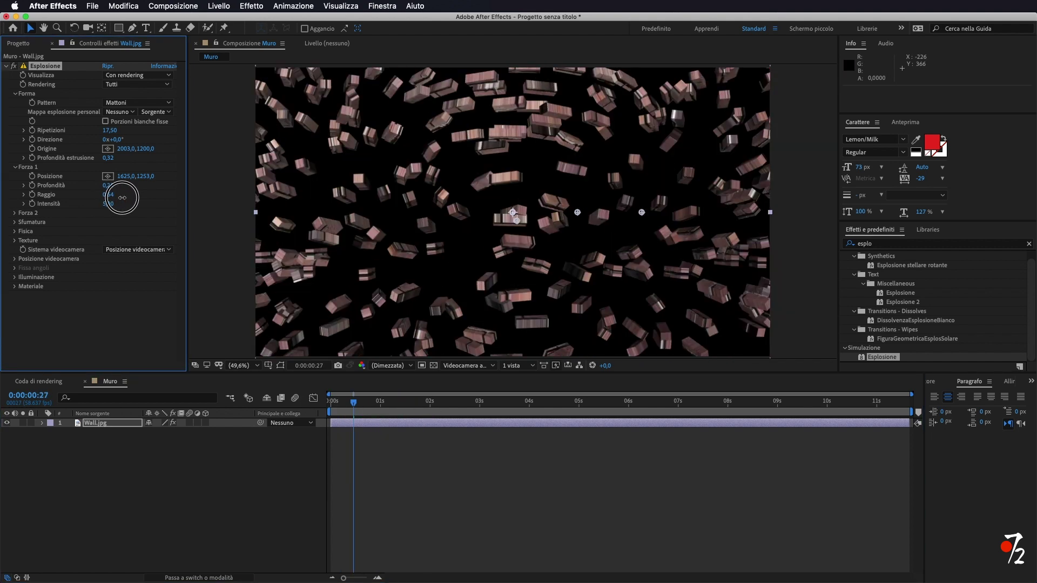
drag(122, 198, 106, 198)
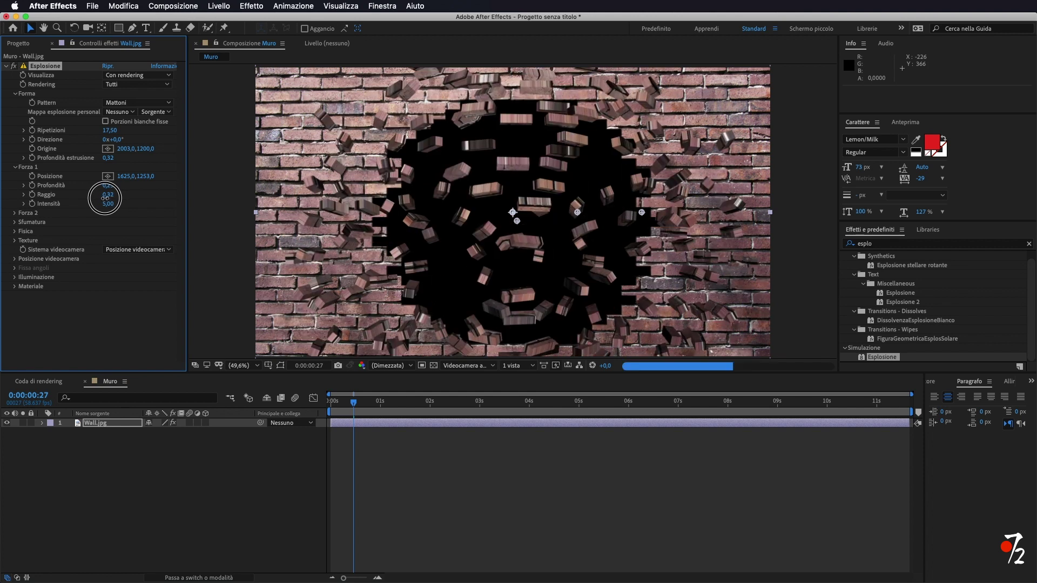
drag(106, 198, 118, 203)
drag(354, 402, 389, 406)
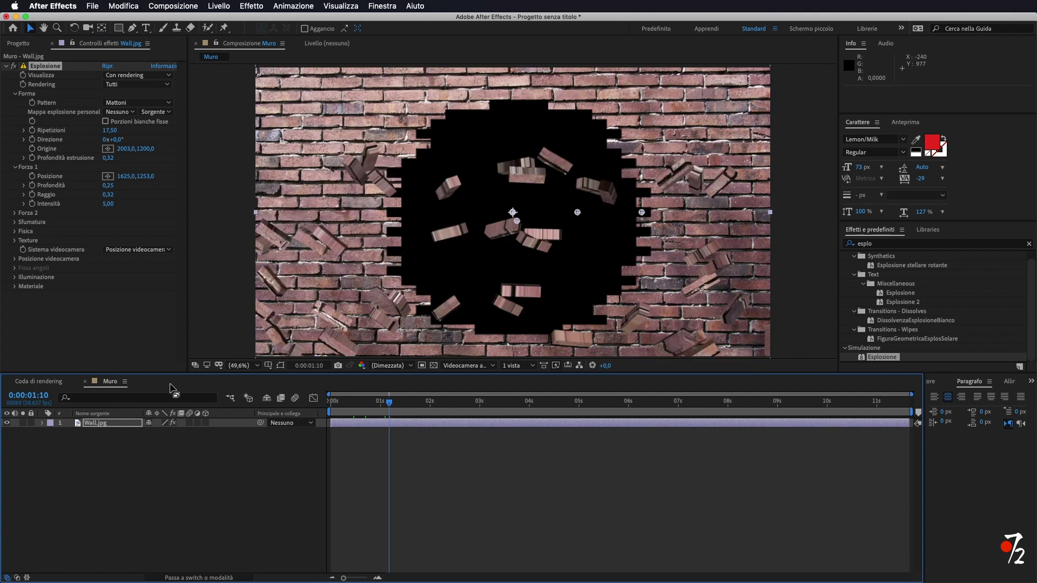
Step: Raise the Forza 1 intensity to 13,50, previewing the blast from the start
mouse_move(108, 205)
mouse_down()
mouse_move(152, 204)
mouse_move(89, 201)
mouse_up()
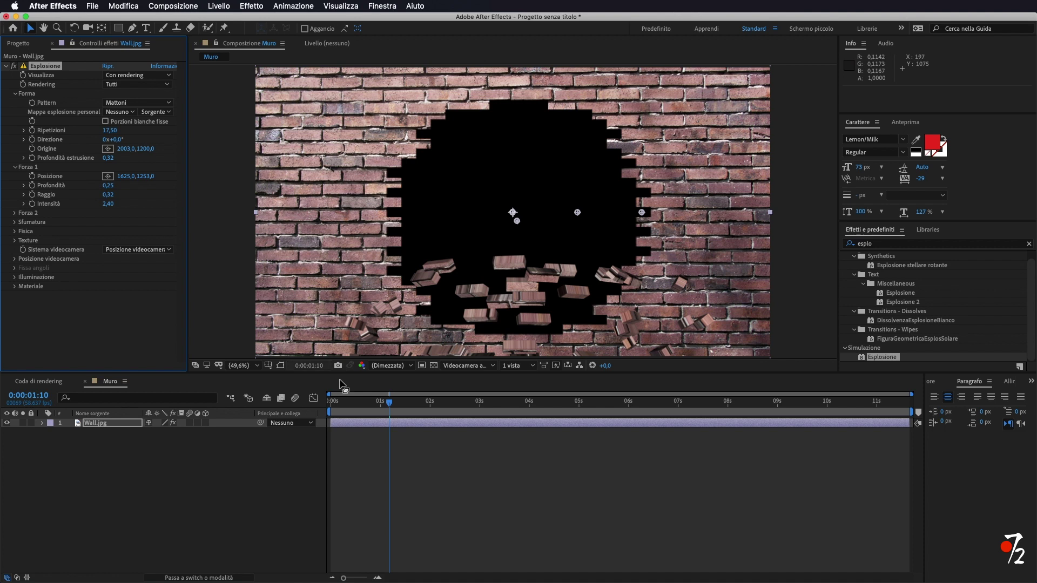
drag(391, 414, 319, 414)
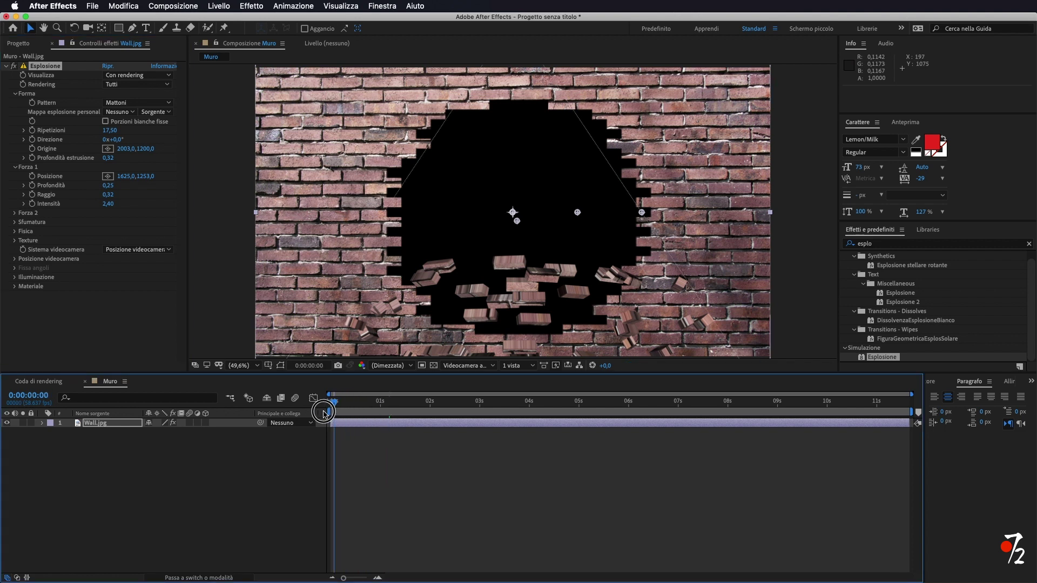
drag(319, 414, 363, 422)
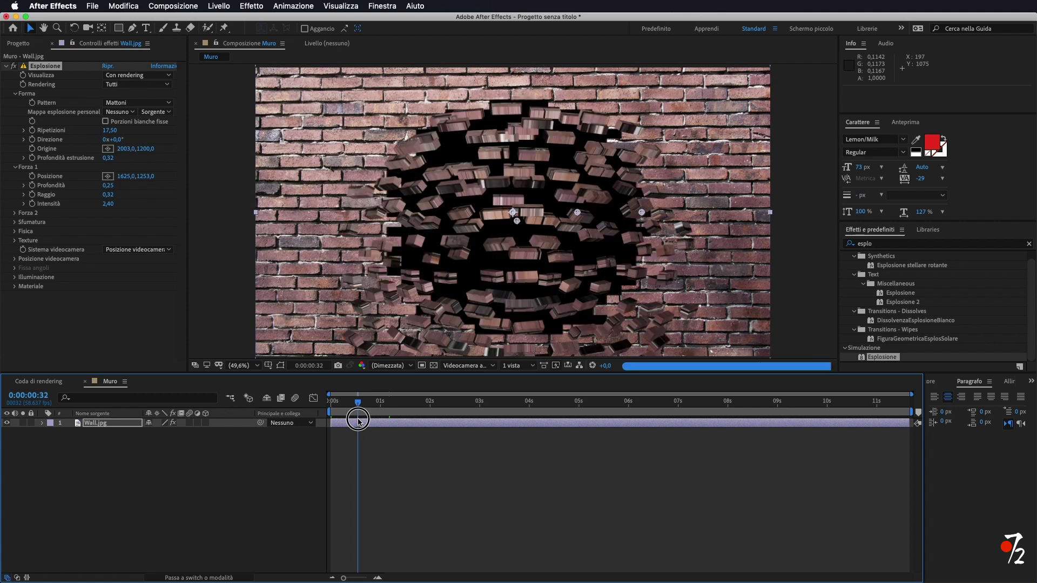
drag(362, 421, 305, 422)
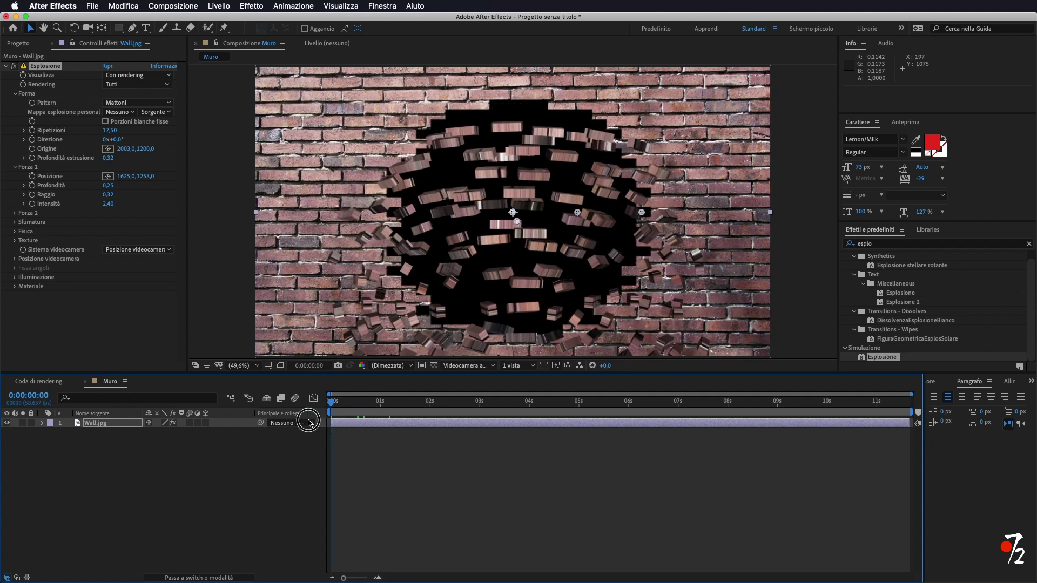
drag(110, 208, 172, 208)
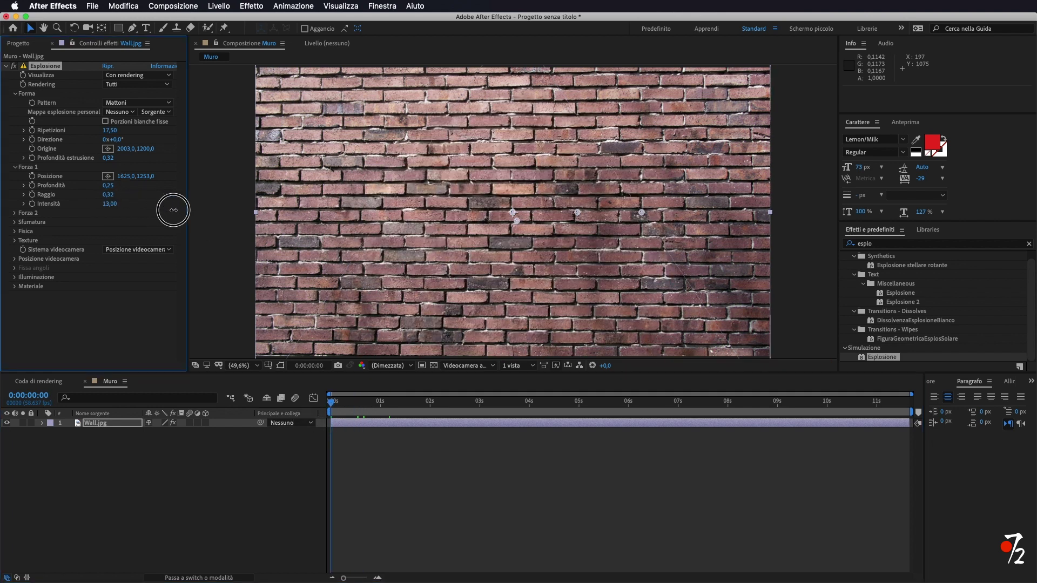
mouse_move(332, 404)
mouse_down()
mouse_move(396, 405)
mouse_move(343, 406)
mouse_up()
click(15, 231)
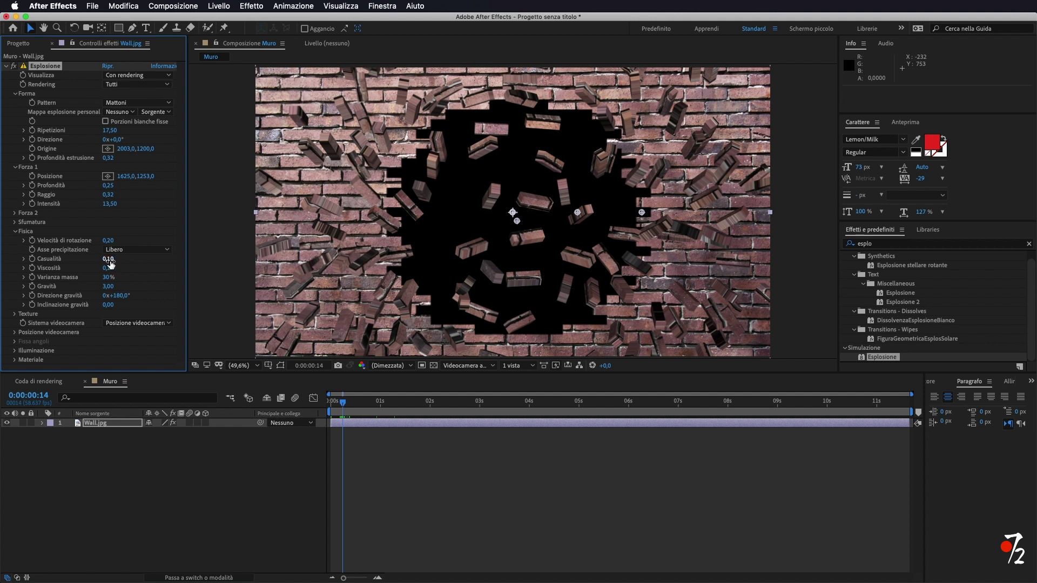
Step: Try the X and Y tumble axes, then set Asse precipitazione to Libero
click(135, 250)
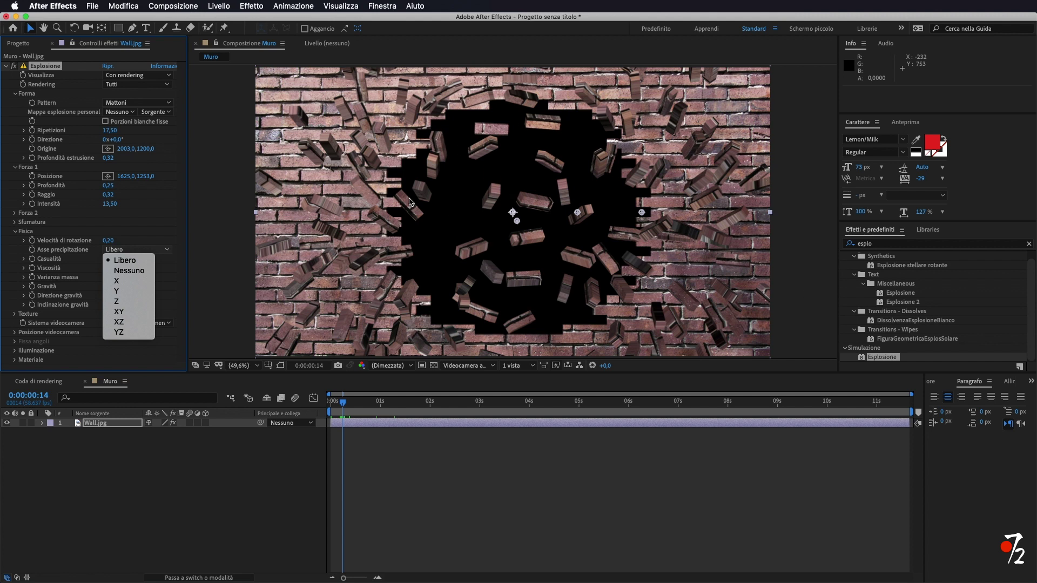
click(139, 281)
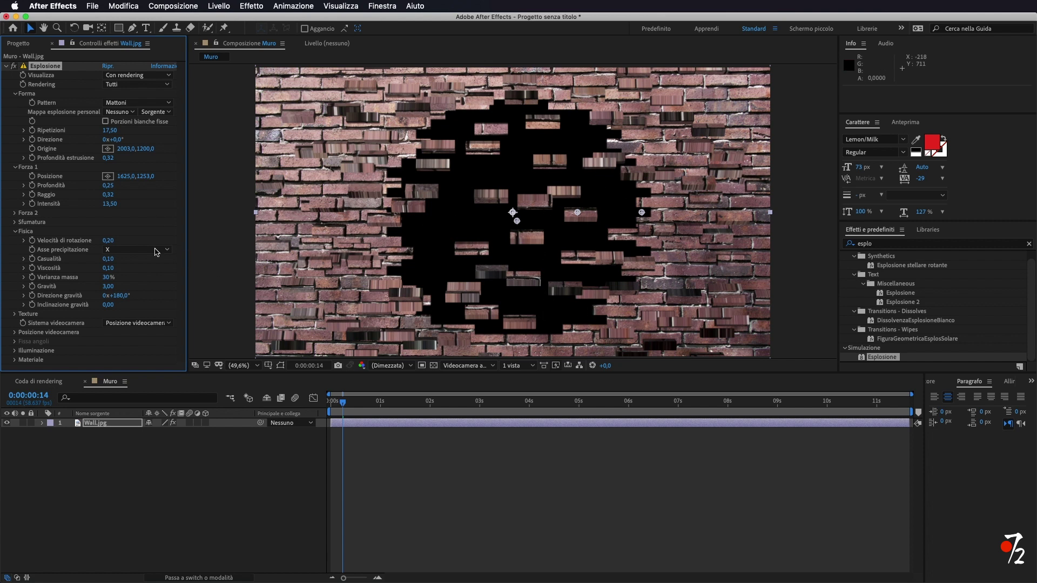
click(122, 250)
click(125, 294)
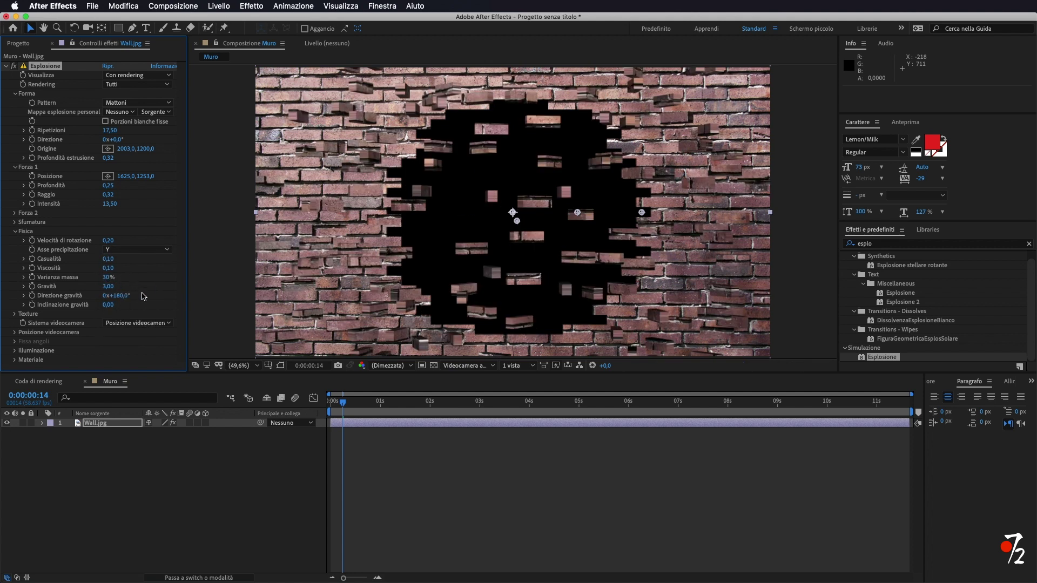
click(124, 250)
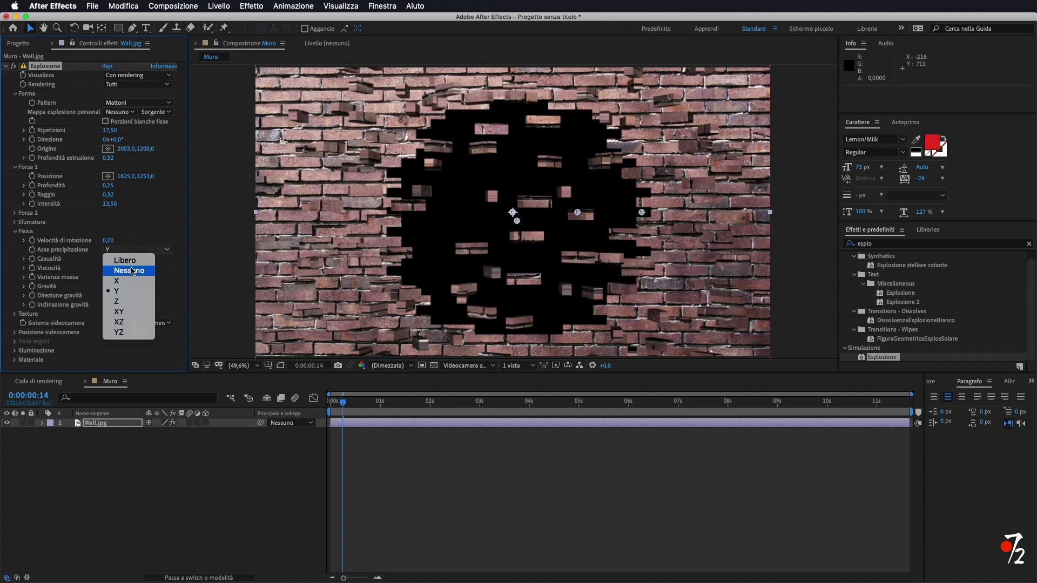
click(124, 260)
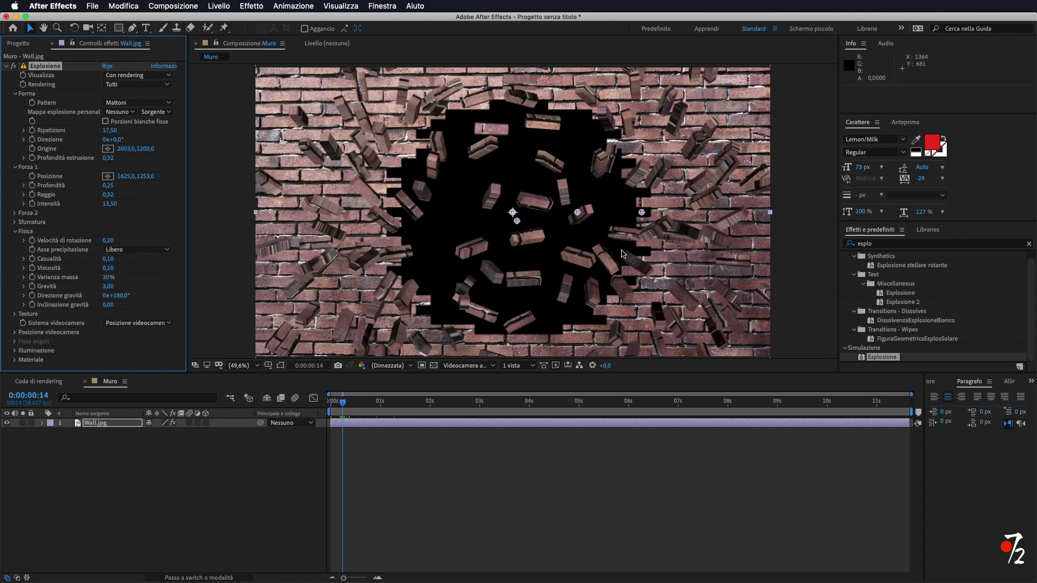
drag(109, 260, 128, 260)
Step: Lower Casualità to 0,28, raise Gravità, and play the explosion from the start
drag(128, 259, 120, 260)
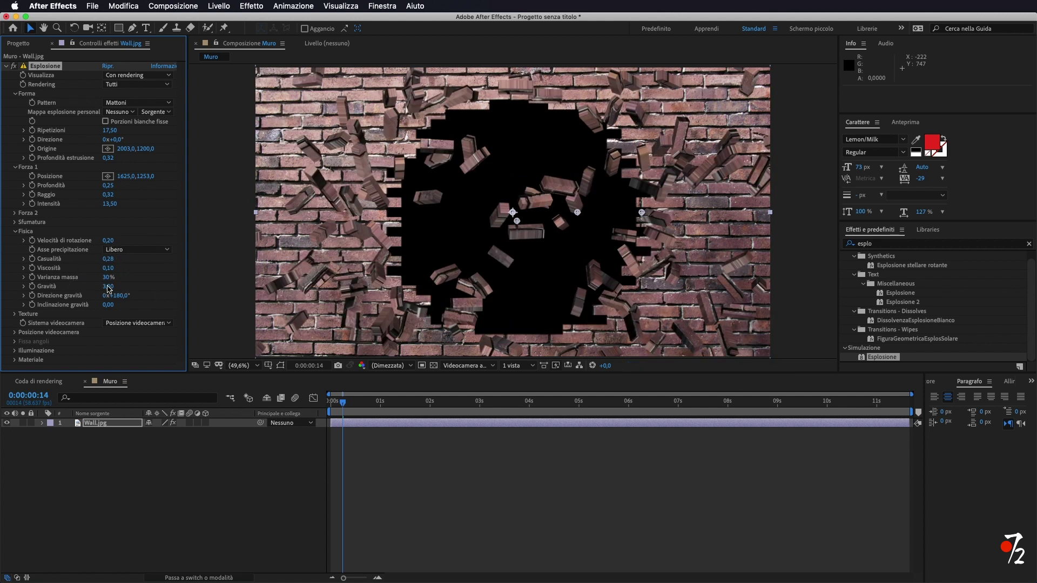
drag(108, 287, 144, 286)
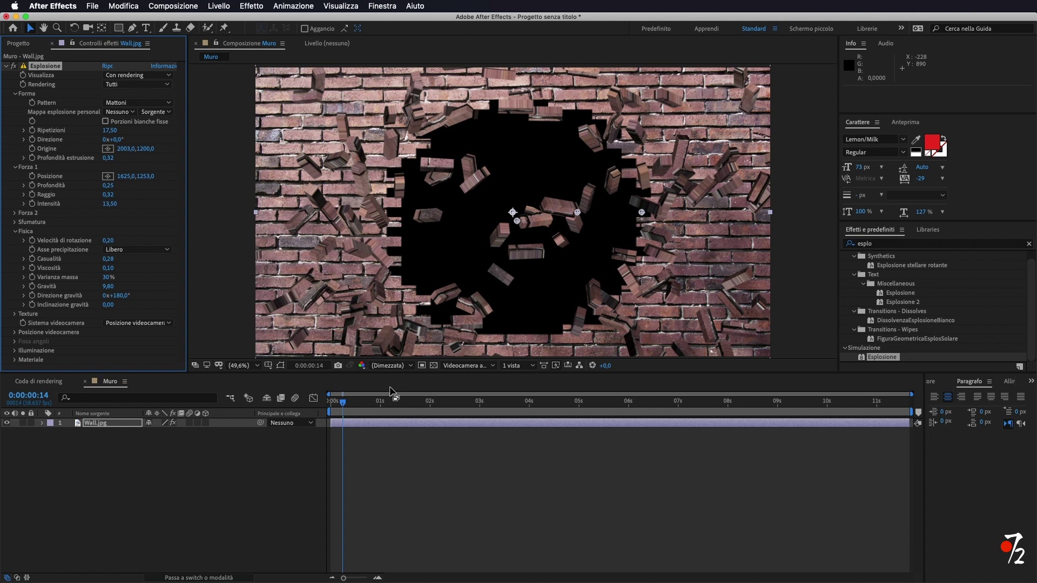
click(296, 410)
key(space)
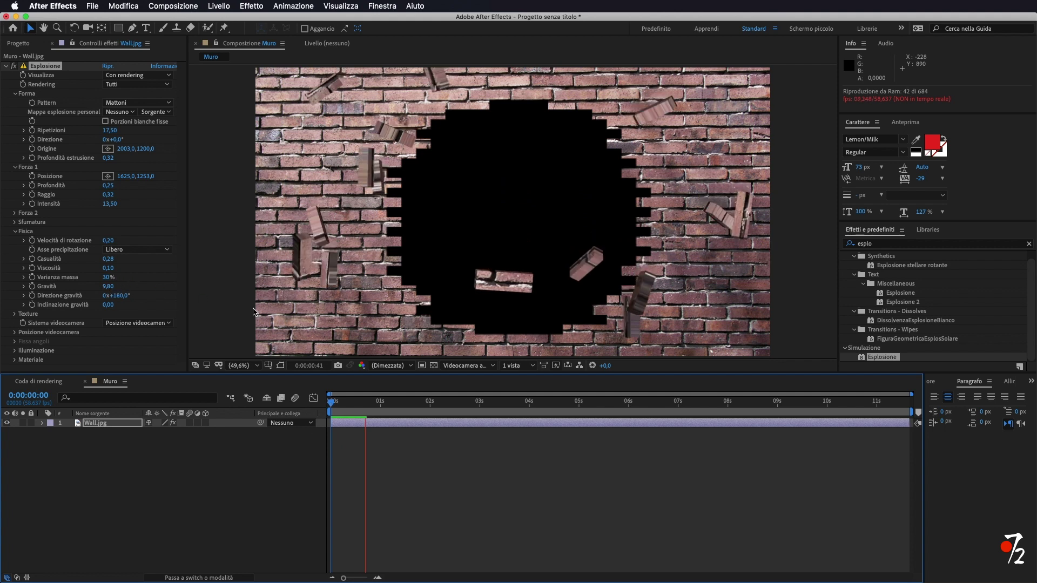
key(space)
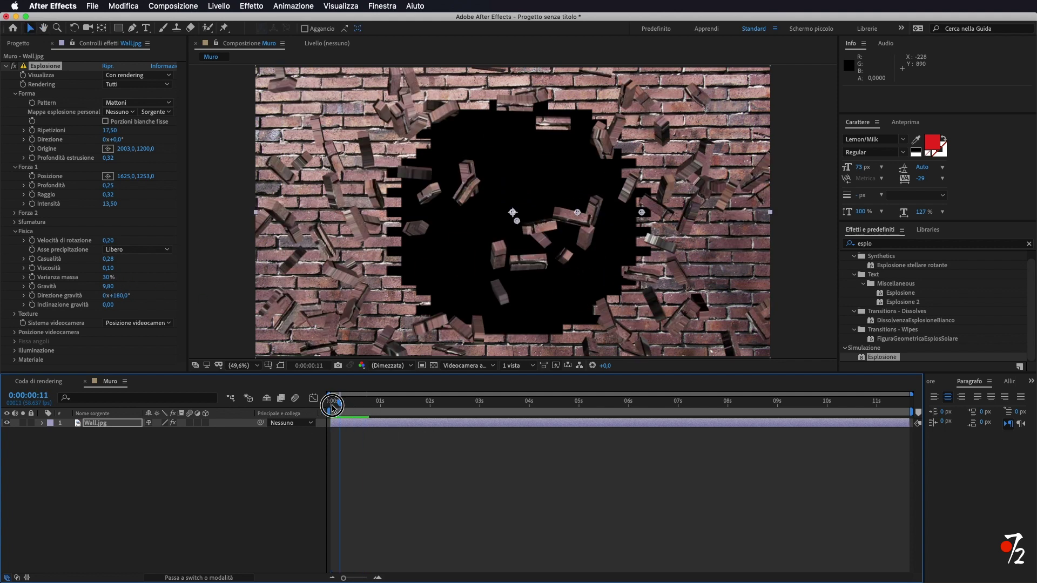
key(space)
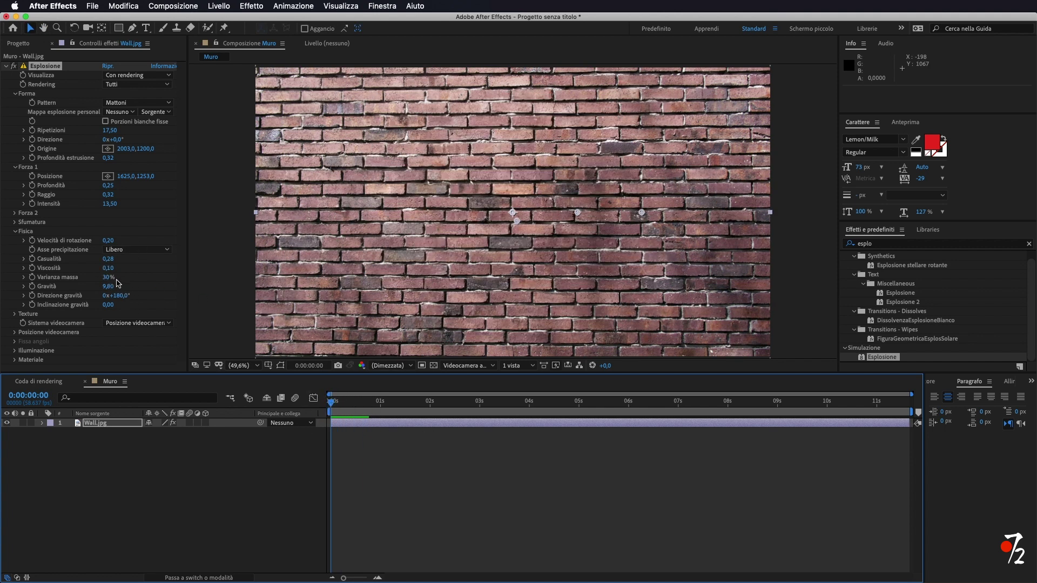
Step: Test Gravità at 15,60, then set it to 0 and preview the bricks drifting outward
drag(108, 287, 141, 286)
drag(333, 404, 353, 406)
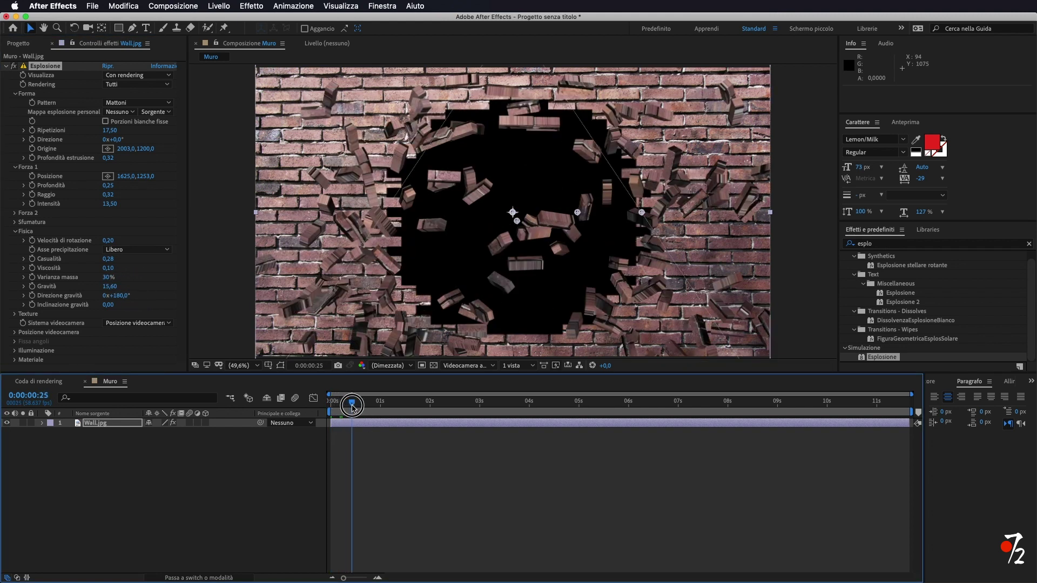
mouse_move(352, 406)
mouse_down()
mouse_move(372, 411)
mouse_move(331, 406)
mouse_up()
click(111, 288)
text(0)
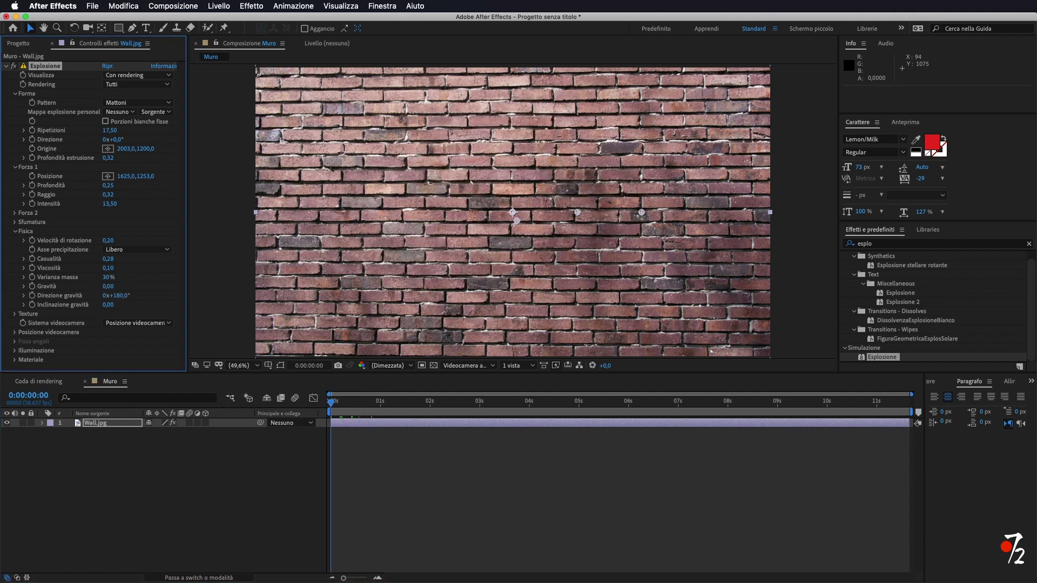
click(340, 402)
drag(340, 406, 360, 407)
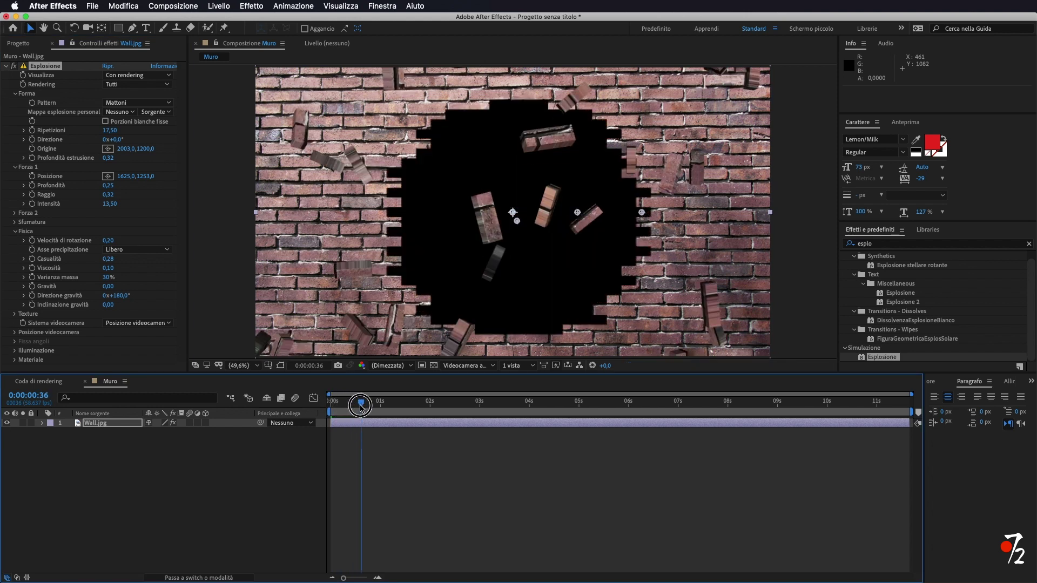
drag(357, 406, 381, 413)
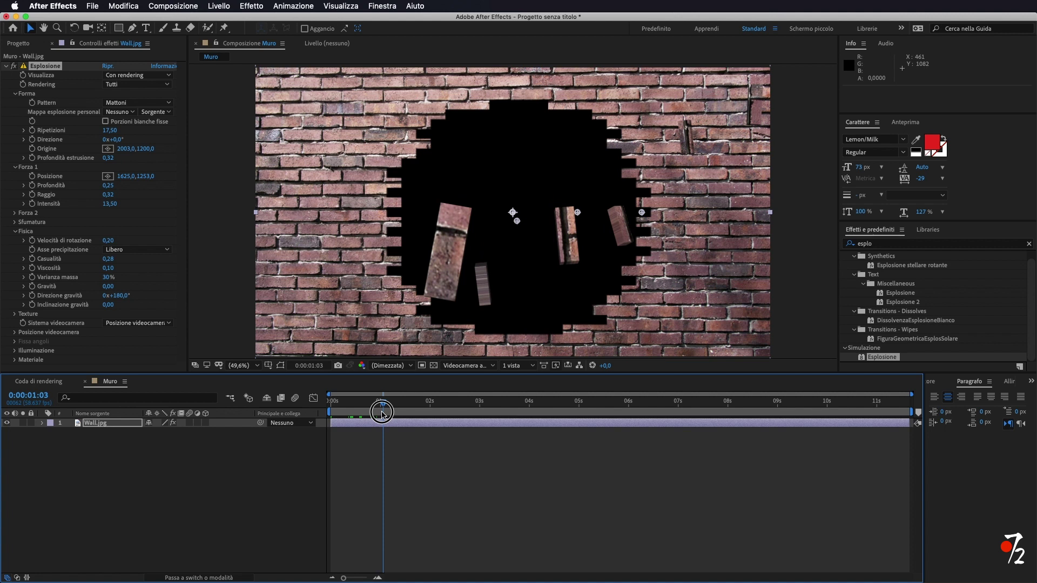
click(373, 413)
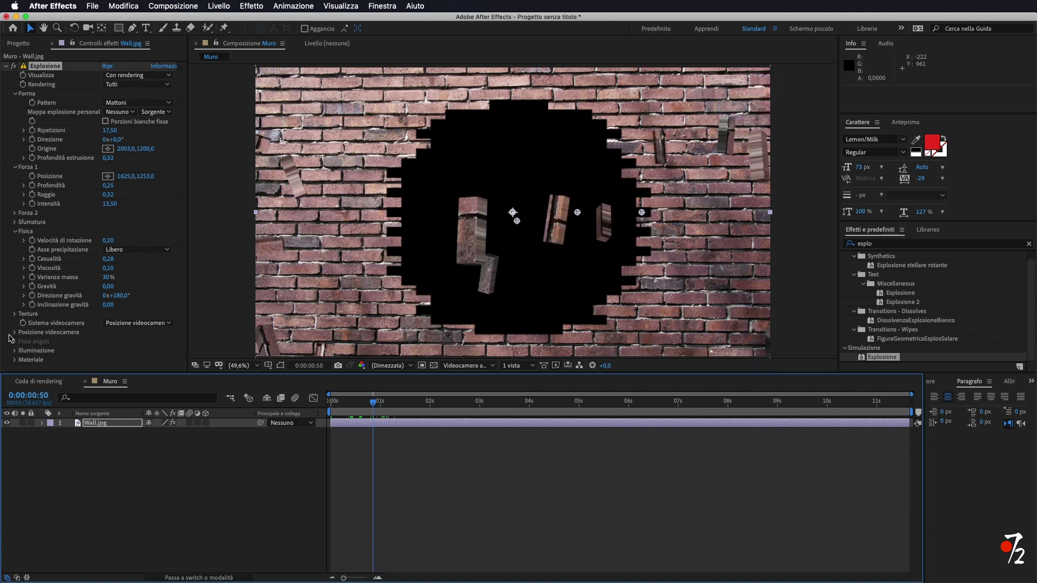
Step: Expand Illuminazione and set the light intensity to 1,24
click(15, 350)
scroll(49, 330, down, 2)
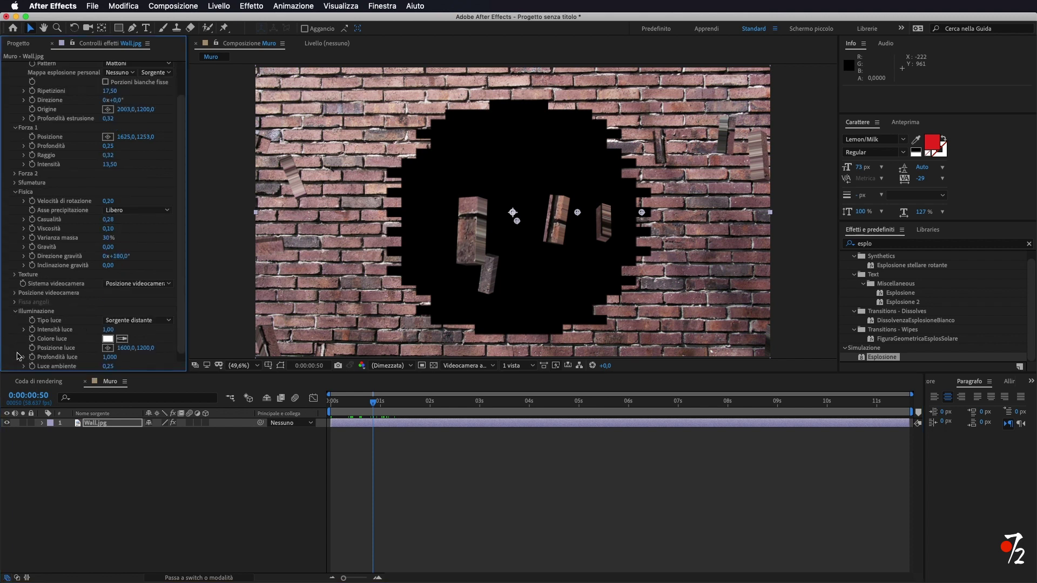
click(108, 322)
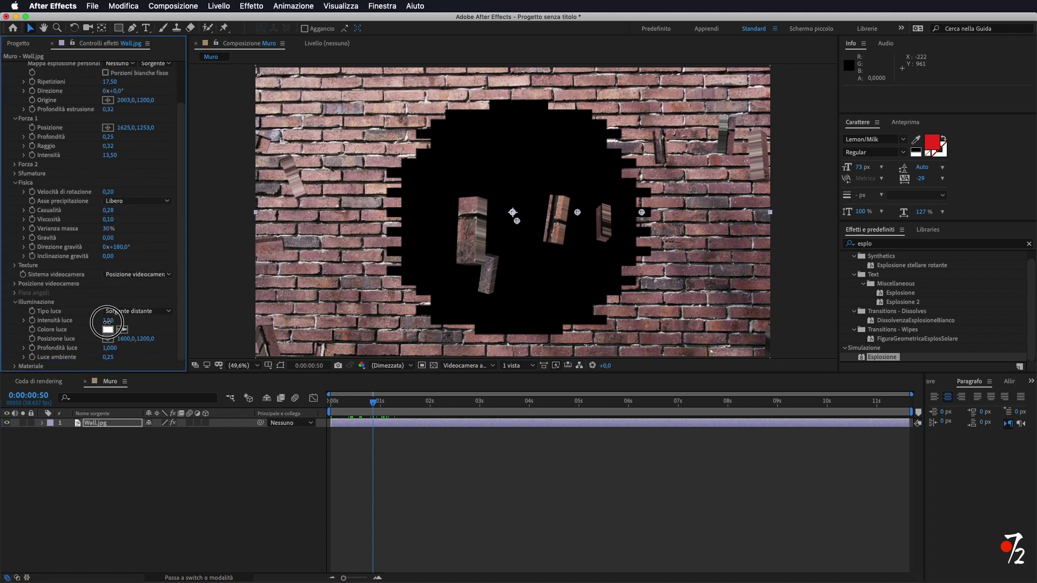
drag(128, 301, 123, 320)
drag(56, 301, 91, 302)
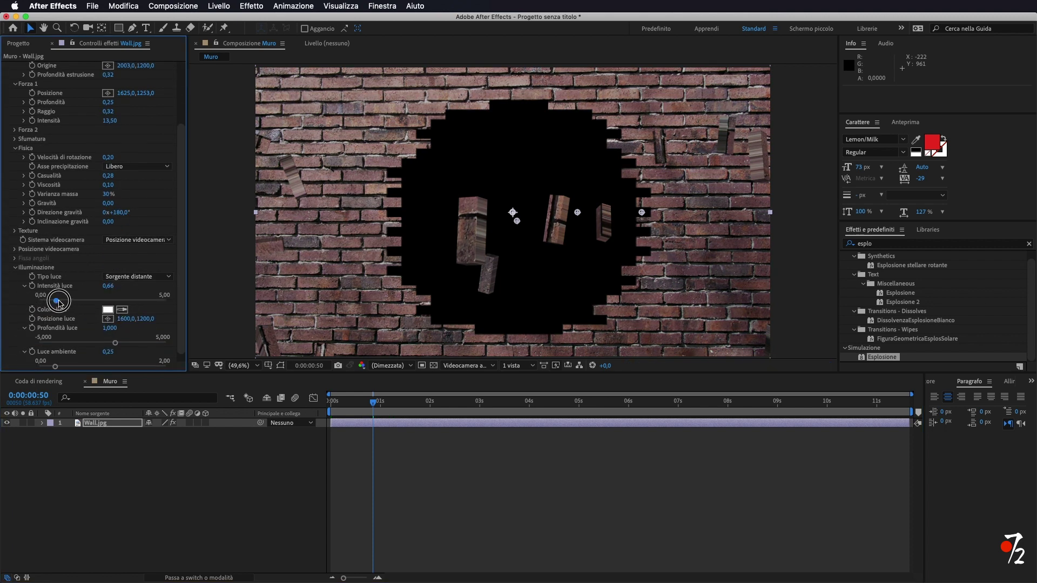
drag(93, 301, 70, 302)
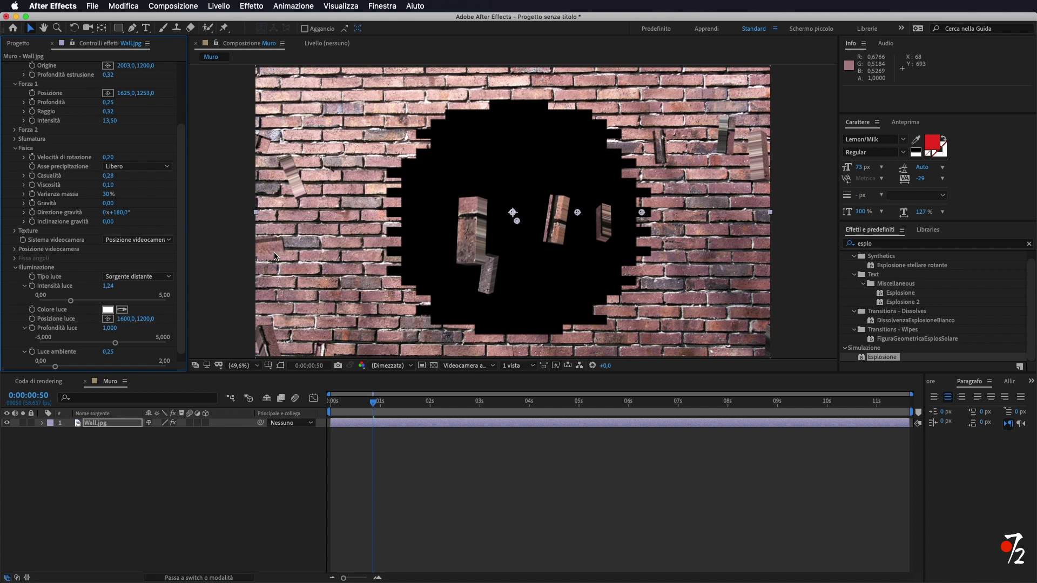
Step: Change the light colour to purple
click(108, 311)
click(508, 234)
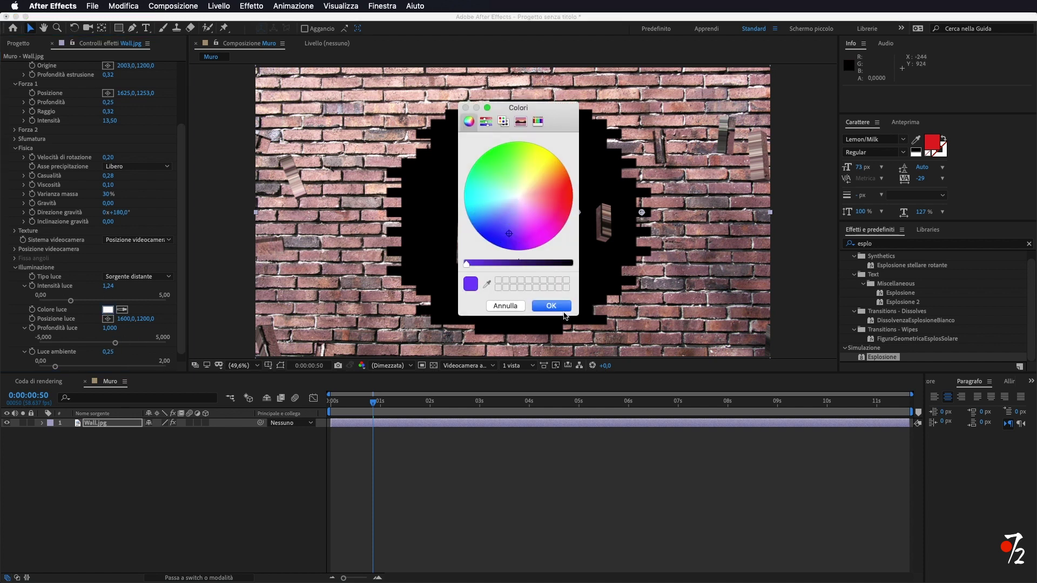
click(562, 306)
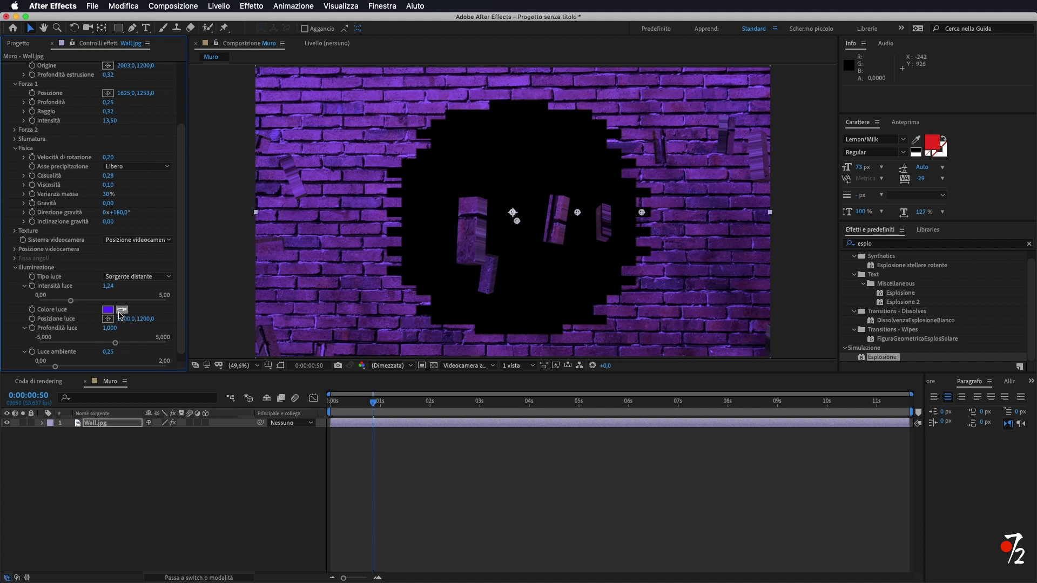
scroll(153, 269, down, 1)
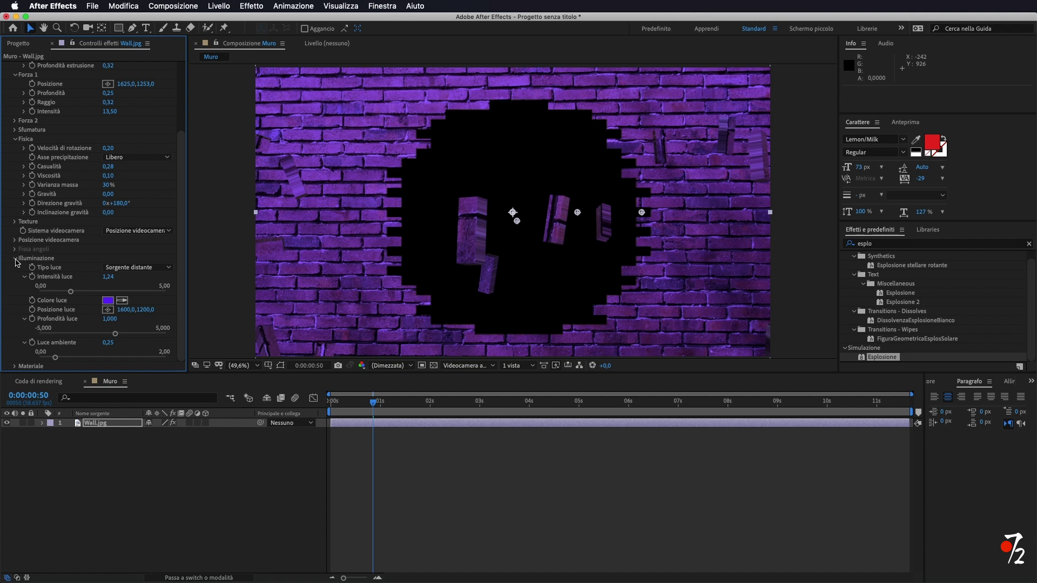
click(15, 258)
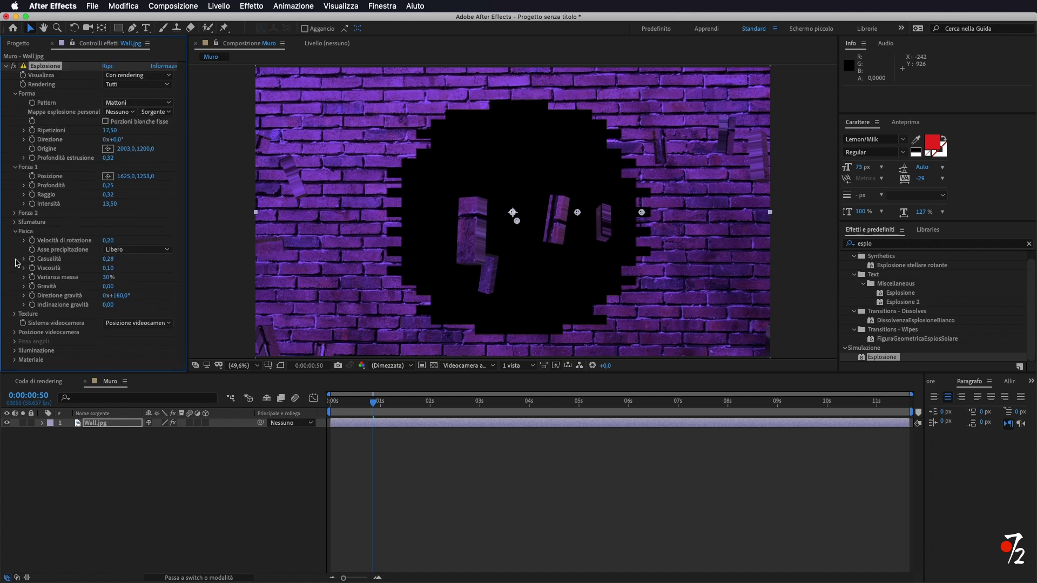
Step: Set the Materiale diffuse reflection to 1,03 and specular reflection to 0,140
click(14, 360)
mouse_move(116, 347)
mouse_down()
mouse_move(127, 348)
mouse_move(115, 349)
mouse_up()
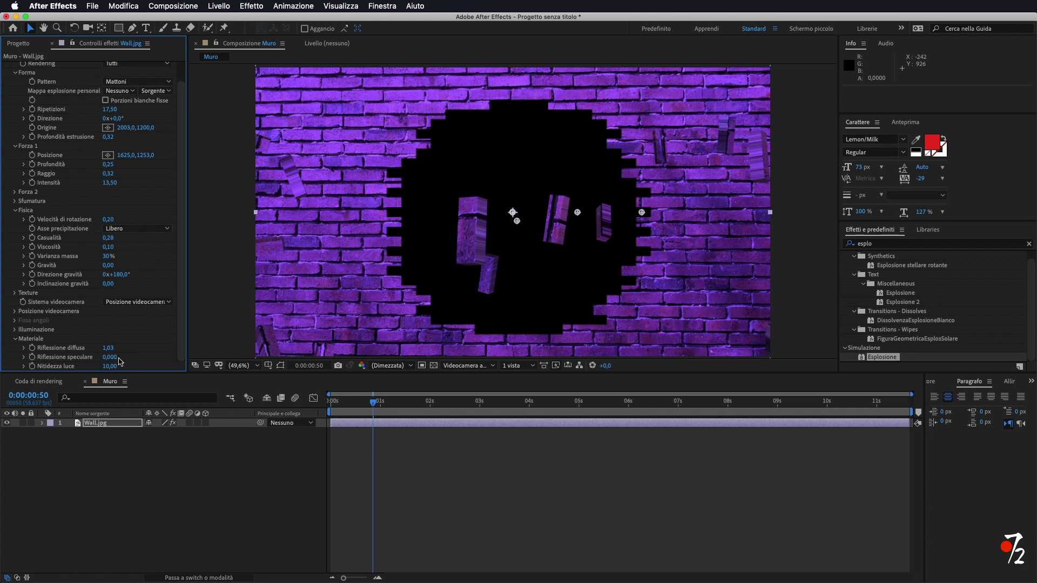
mouse_move(111, 357)
mouse_down()
mouse_move(130, 358)
mouse_move(115, 359)
mouse_up()
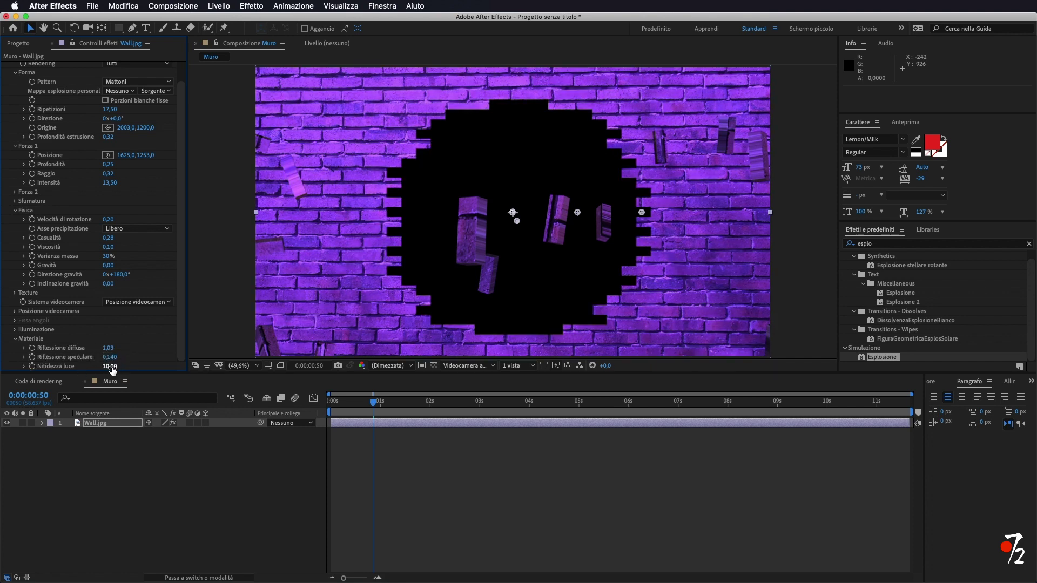
scroll(124, 293, up, 2)
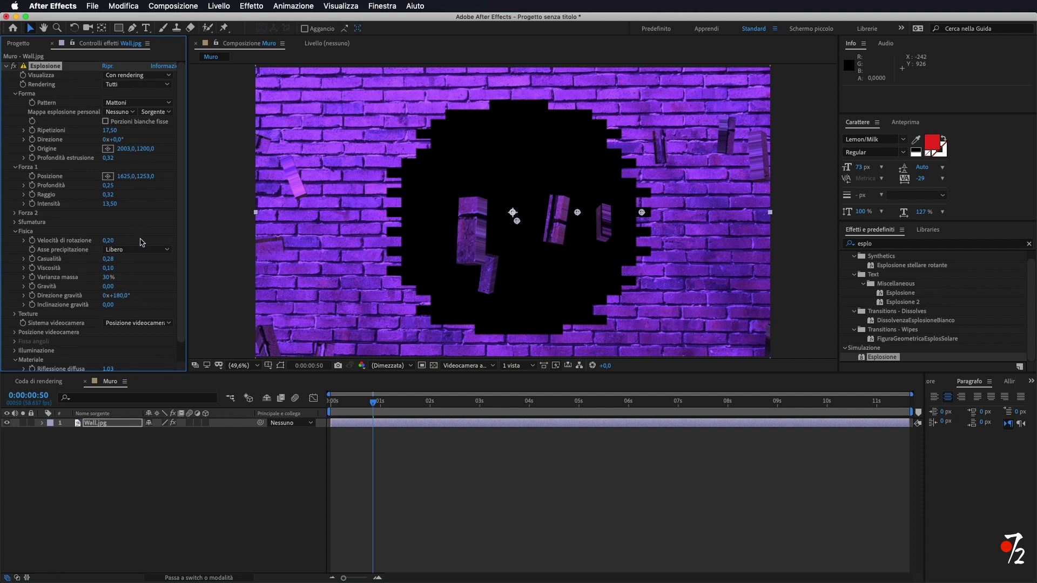
scroll(144, 249, down, 2)
click(15, 330)
Step: Make the light colour white and lower light depth to 0,556, then review the explosion
click(113, 311)
click(516, 198)
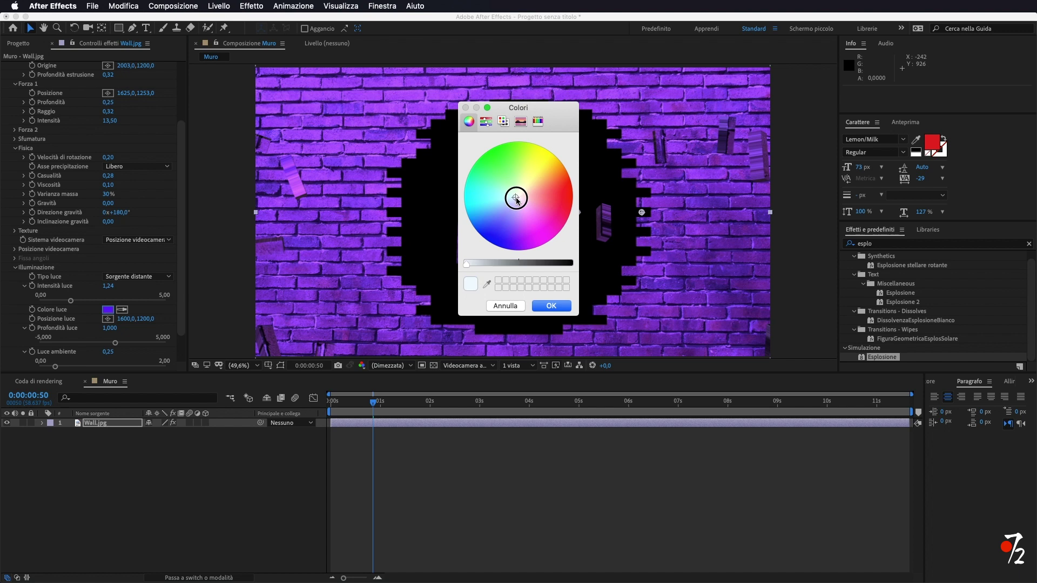
click(561, 308)
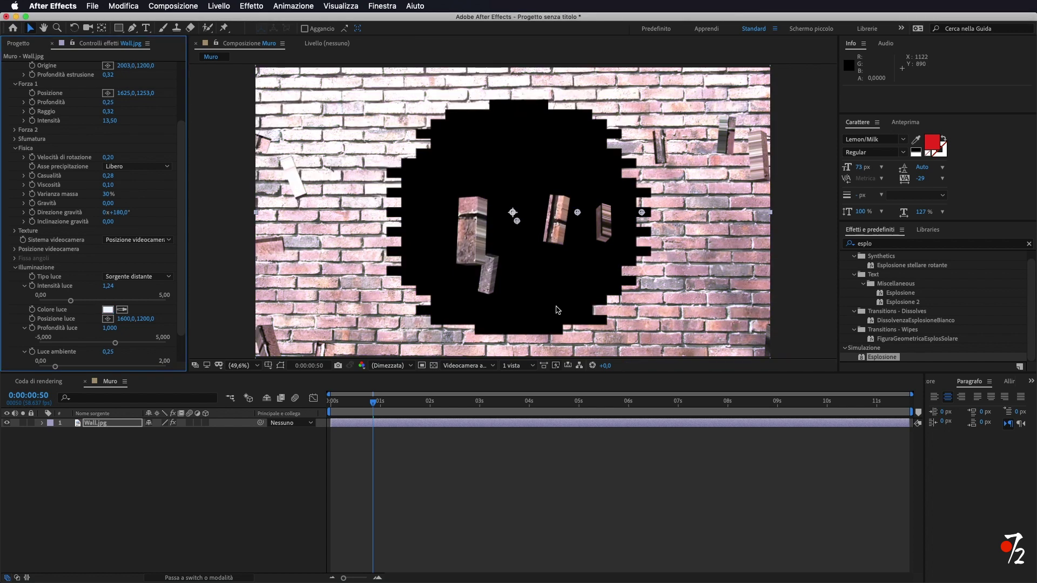
drag(115, 343, 110, 349)
drag(373, 402, 325, 405)
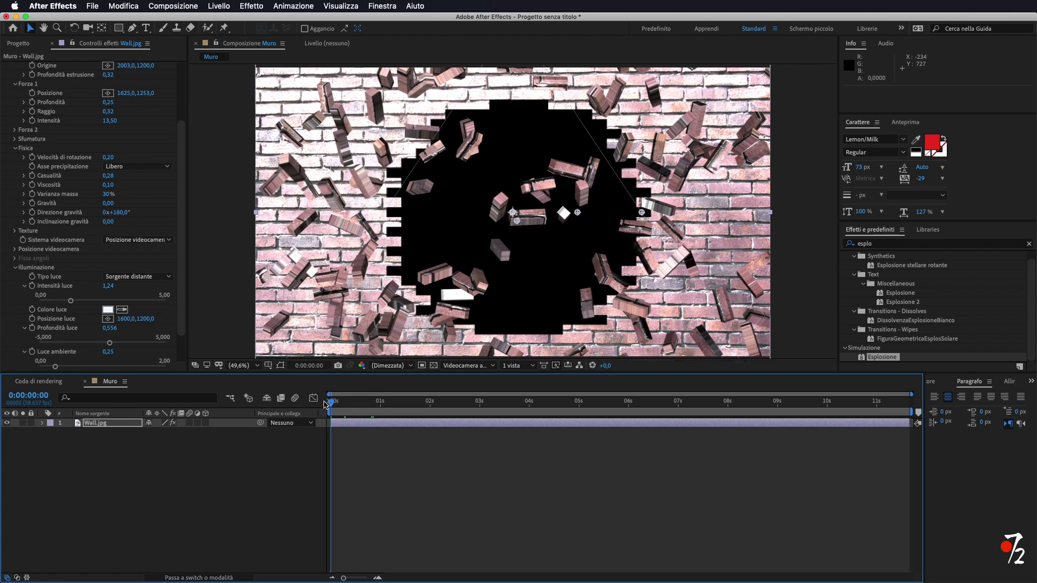